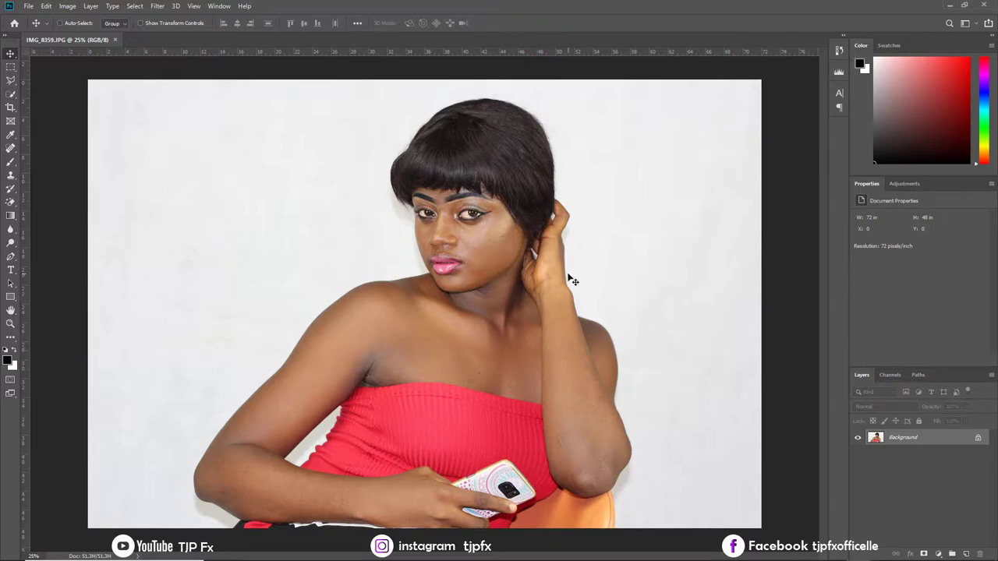
# Zoom in on the face to inspect the cheek blemishes close up.
pyautogui.scroll(1, 573, 279)
pyautogui.scroll(1, 573, 279)
pyautogui.scroll(1, 573, 279)
pyautogui.scroll(1, 573, 279)
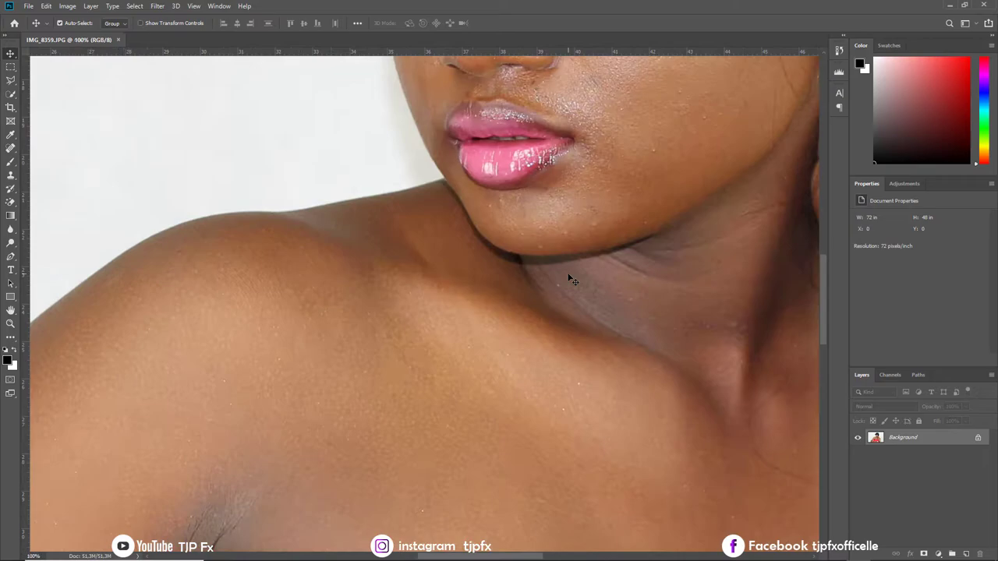
pyautogui.moveTo(597, 238); pyautogui.dragTo(441, 430)
pyautogui.moveTo(474, 338)
pyautogui.mouseDown()
pyautogui.moveTo(457, 363)
pyautogui.moveTo(438, 366)
pyautogui.mouseUp()
pyautogui.scroll(3, 437, 366)
pyautogui.moveTo(533, 337); pyautogui.dragTo(482, 401)
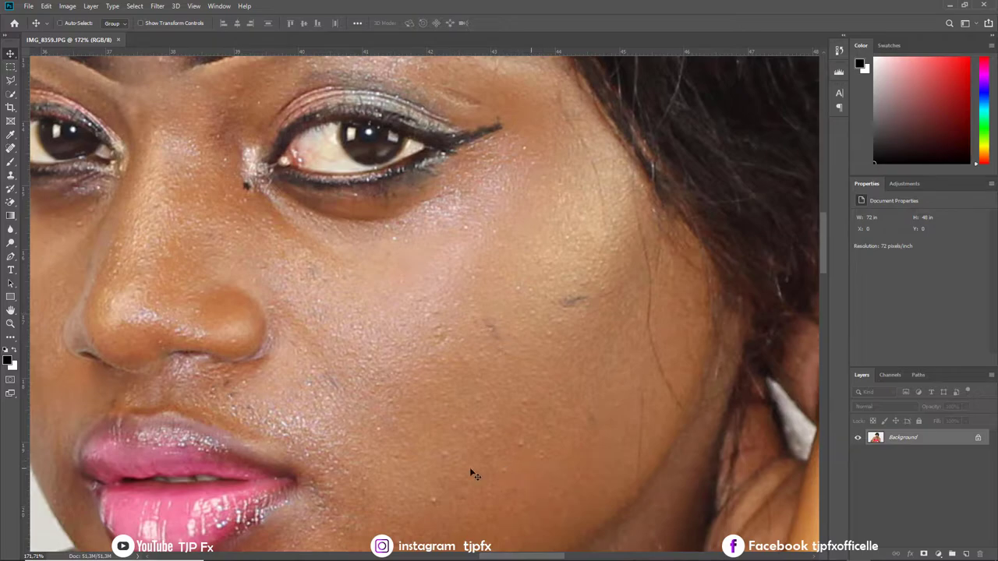
# Inspect both eyes and the nose up close, then zoom back out.
pyautogui.moveTo(232, 217); pyautogui.dragTo(420, 259)
pyautogui.scroll(3, 439, 232)
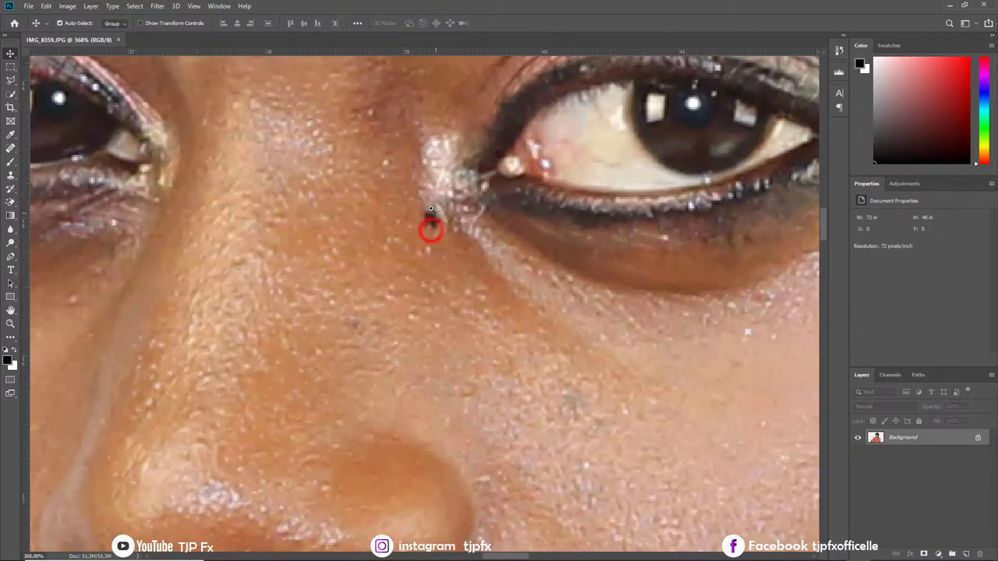
pyautogui.moveTo(167, 242); pyautogui.dragTo(518, 247)
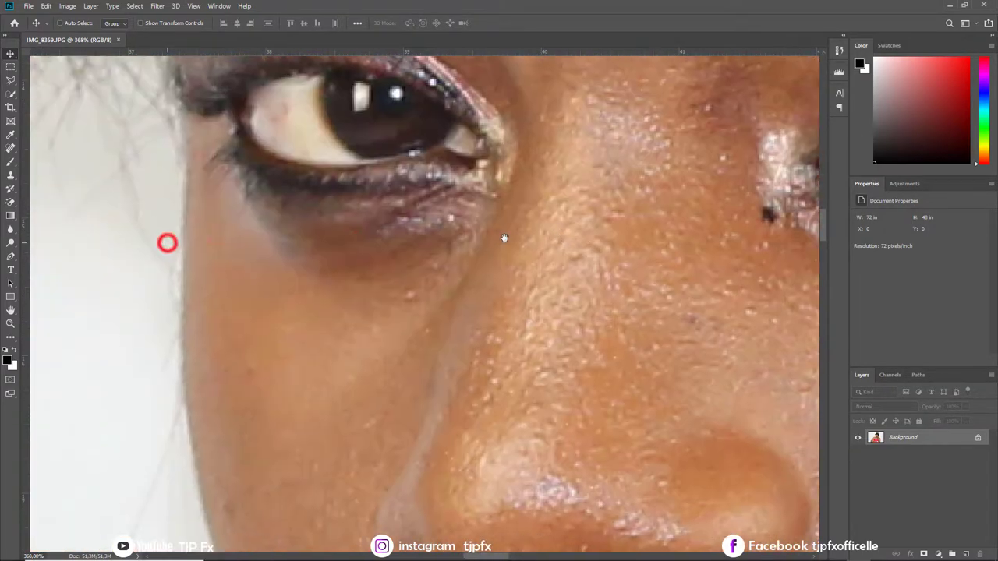
pyautogui.scroll(-3, 545, 280)
pyautogui.scroll(-2, 581, 329)
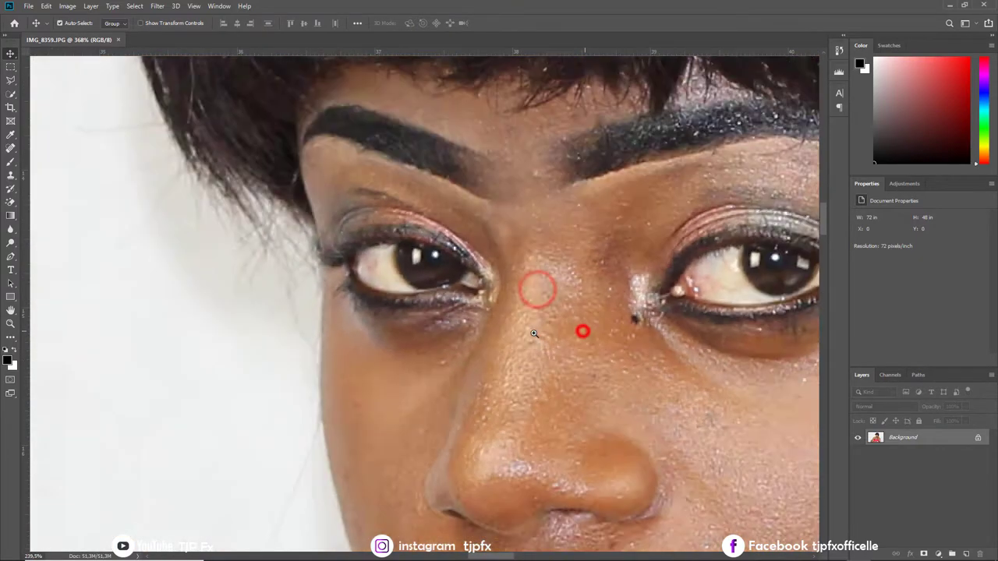
pyautogui.scroll(-1, 584, 327)
pyautogui.scroll(-1, 502, 322)
# Check the neck skin, then duplicate the Background layer as Background copy.
pyautogui.moveTo(631, 445)
pyautogui.mouseDown()
pyautogui.moveTo(592, 361)
pyautogui.moveTo(530, 336)
pyautogui.mouseUp()
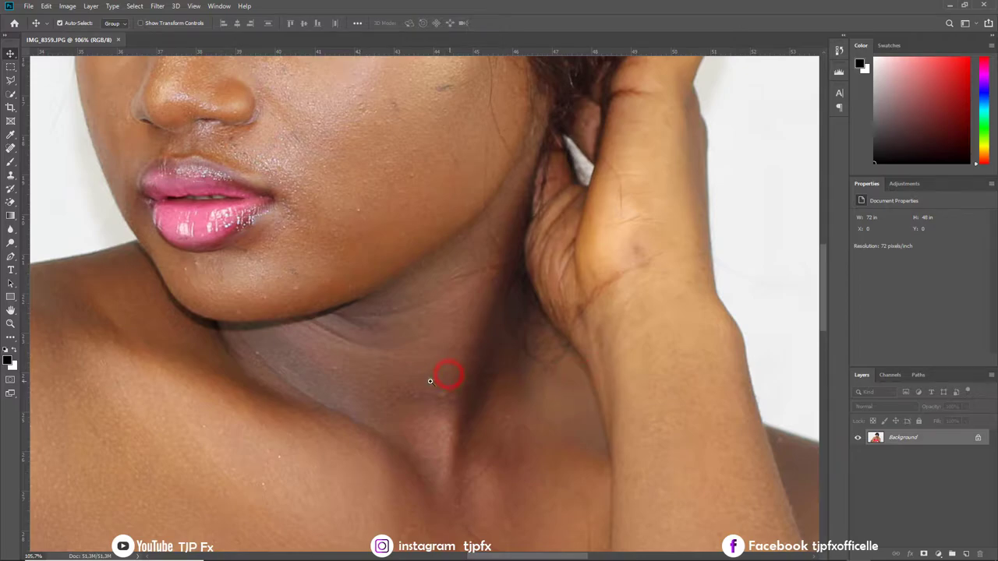
pyautogui.scroll(-3, 430, 381)
pyautogui.scroll(1, 412, 378)
pyautogui.scroll(1, 416, 414)
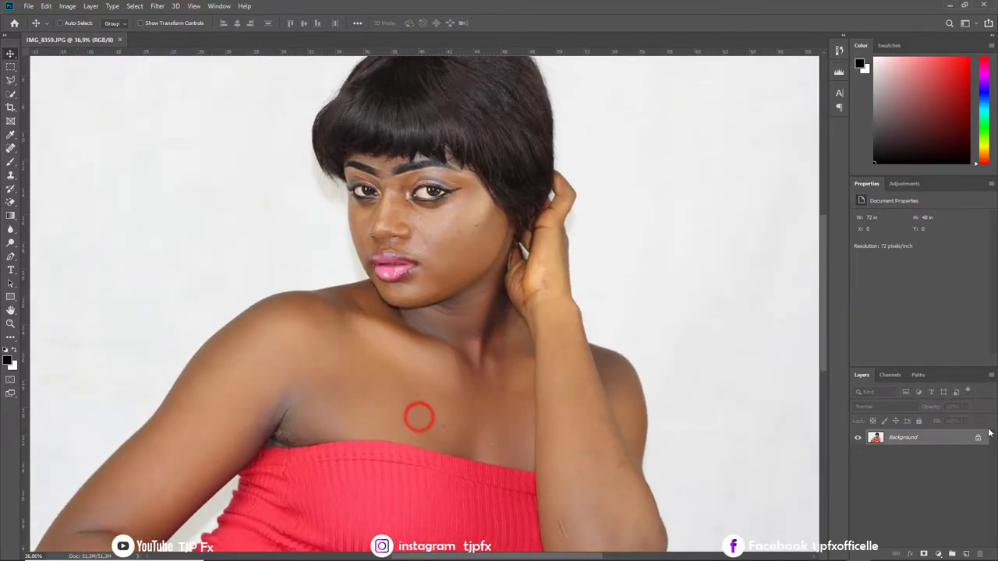
pyautogui.moveTo(943, 443); pyautogui.dragTo(966, 554)
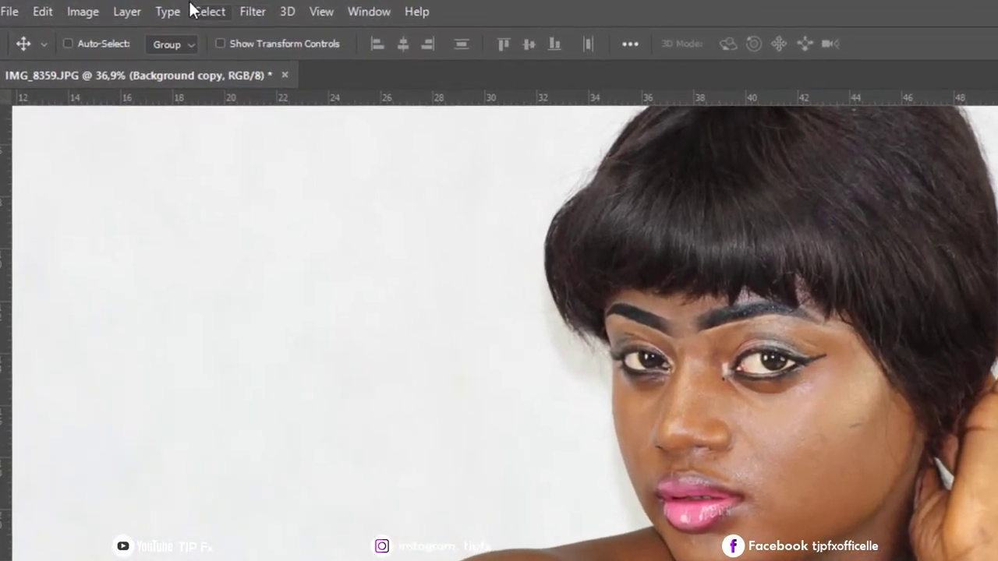
# Launch Filter > Imagenomic > Portraiture and maximize its window.
pyautogui.click(251, 12)
pyautogui.moveTo(312, 433)
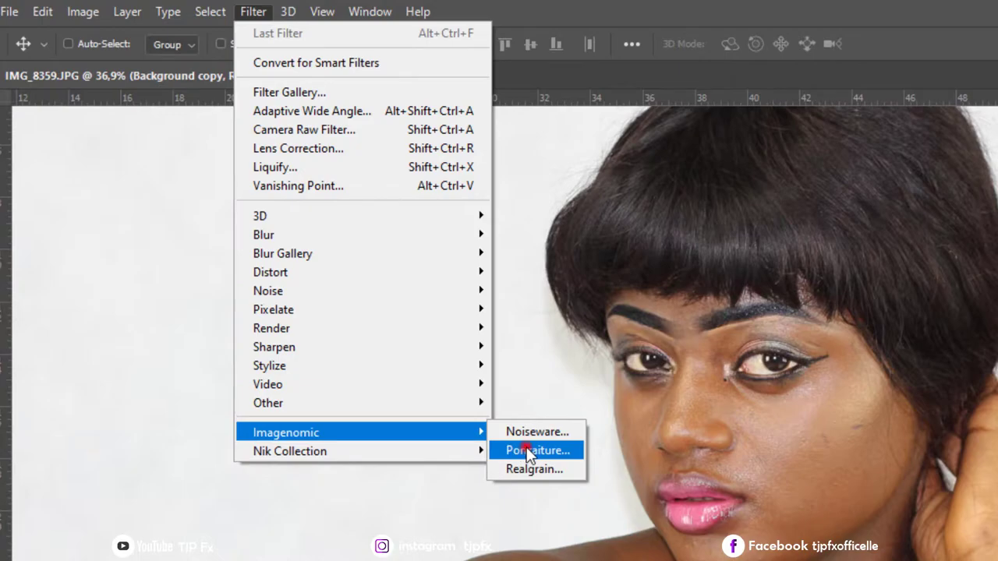
pyautogui.click(528, 450)
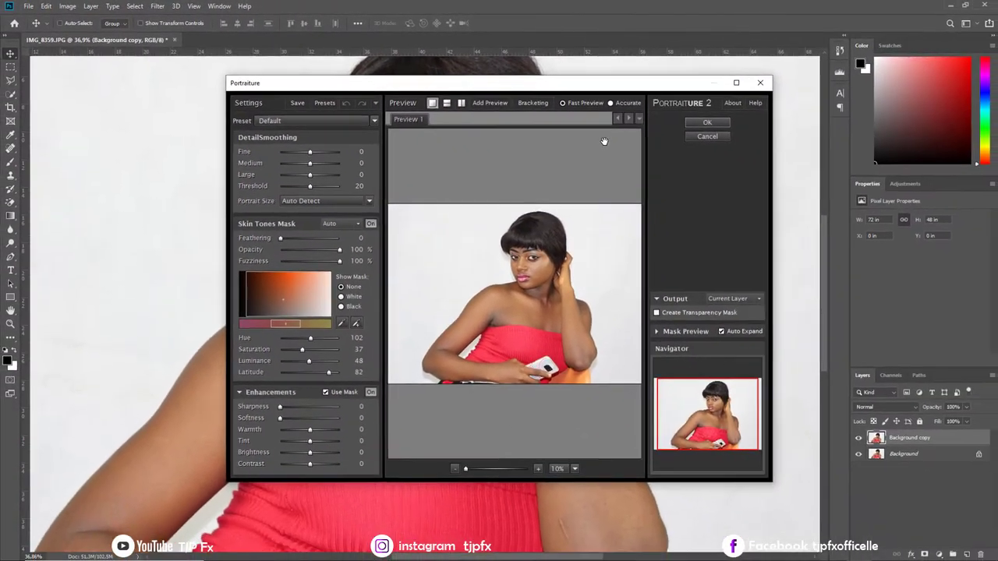
pyautogui.click(736, 82)
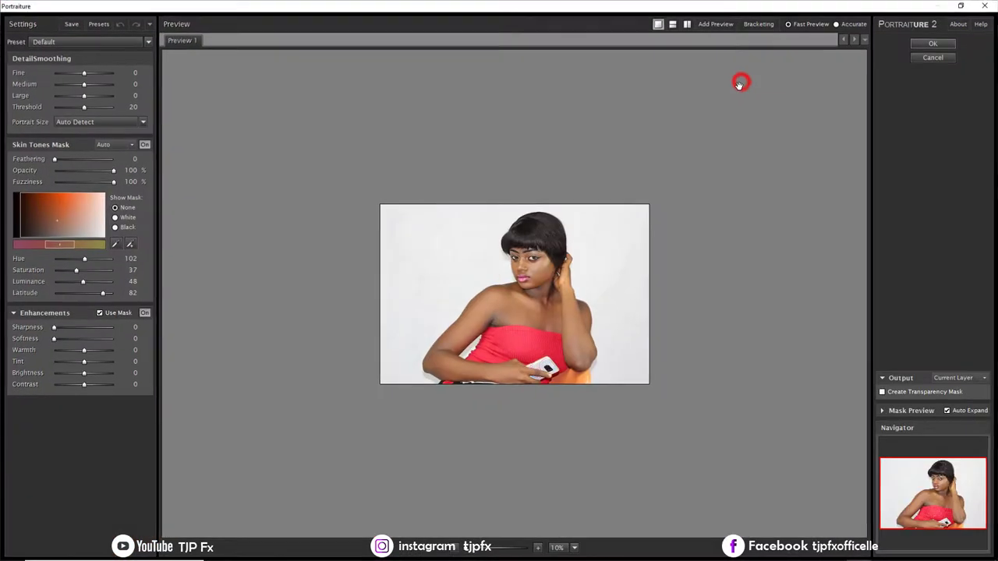
# Zoom the Portraiture preview to 100% over the lips, nose, forehead and hair.
pyautogui.scroll(1, 592, 224)
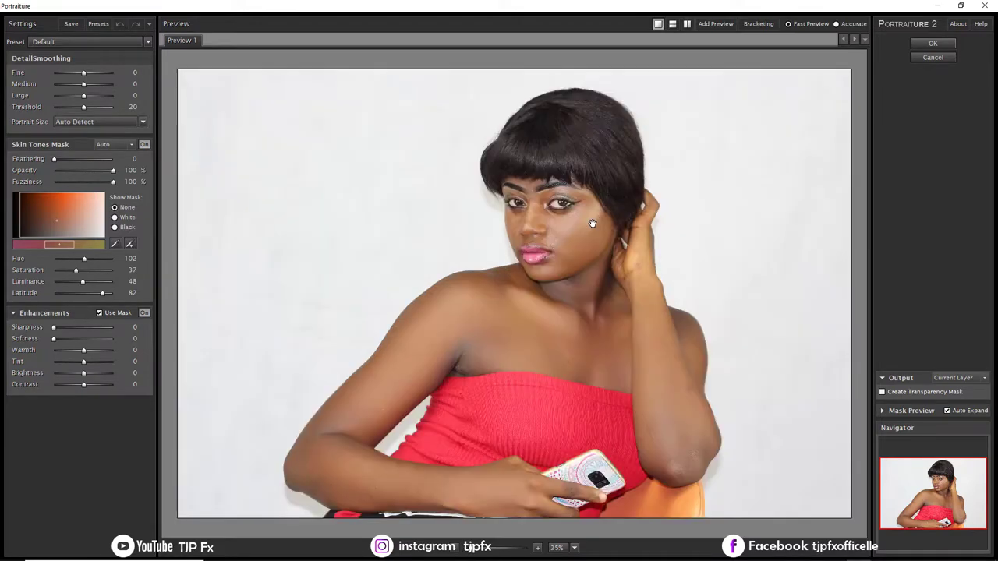
pyautogui.scroll(1, 593, 224)
pyautogui.scroll(1, 592, 224)
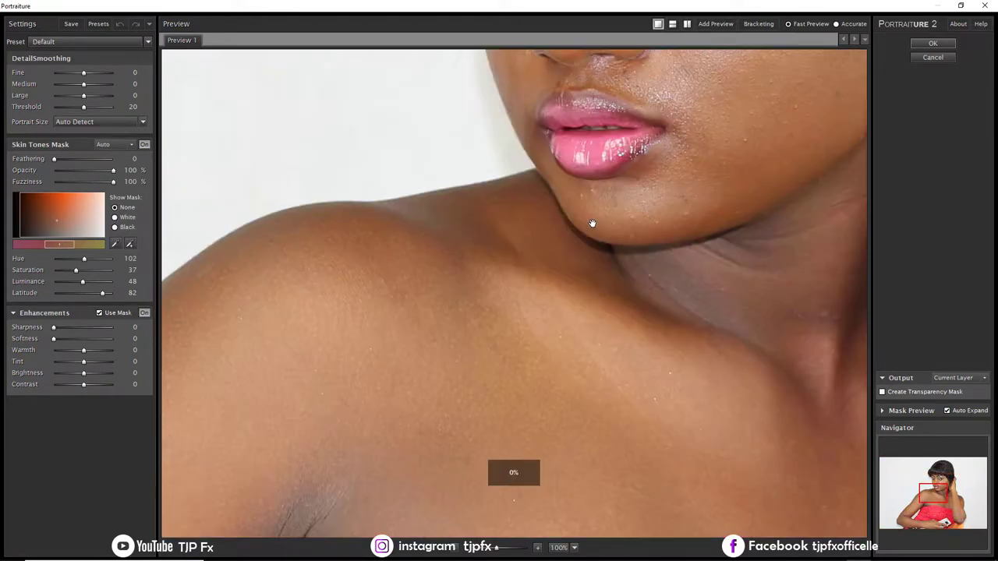
pyautogui.scroll(1, 592, 224)
pyautogui.moveTo(702, 150); pyautogui.dragTo(423, 331)
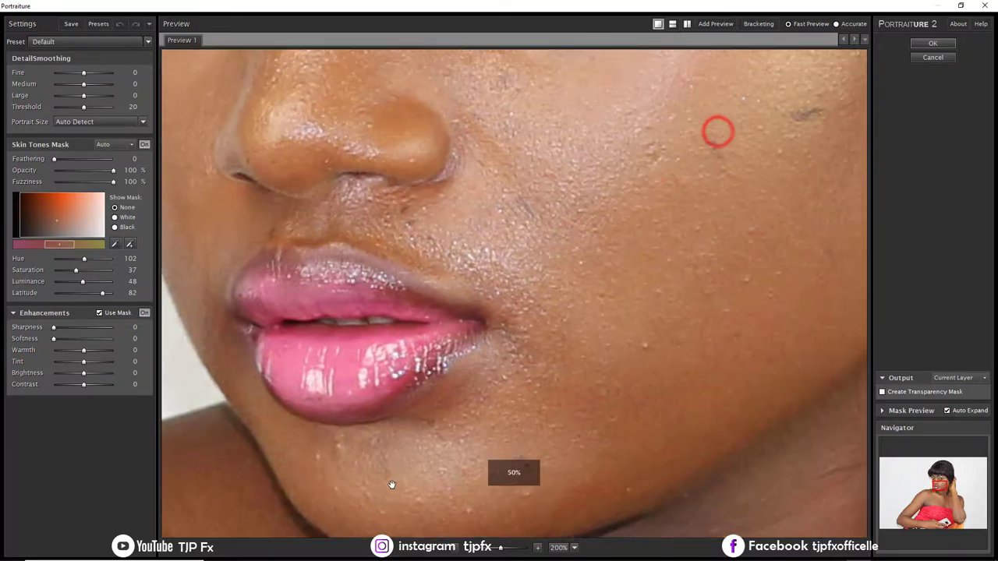
pyautogui.scroll(-1, 422, 331)
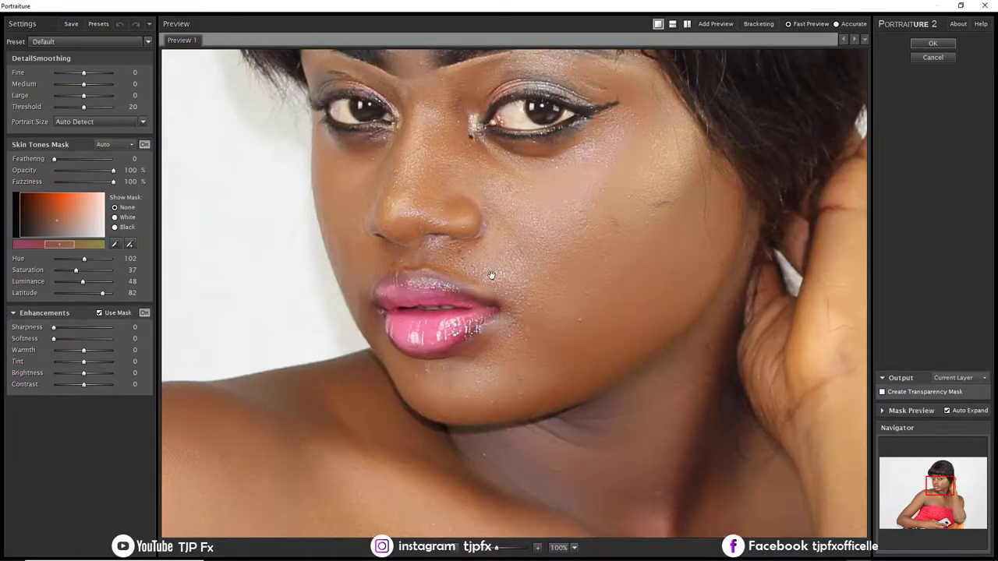
pyautogui.moveTo(500, 263); pyautogui.dragTo(457, 334)
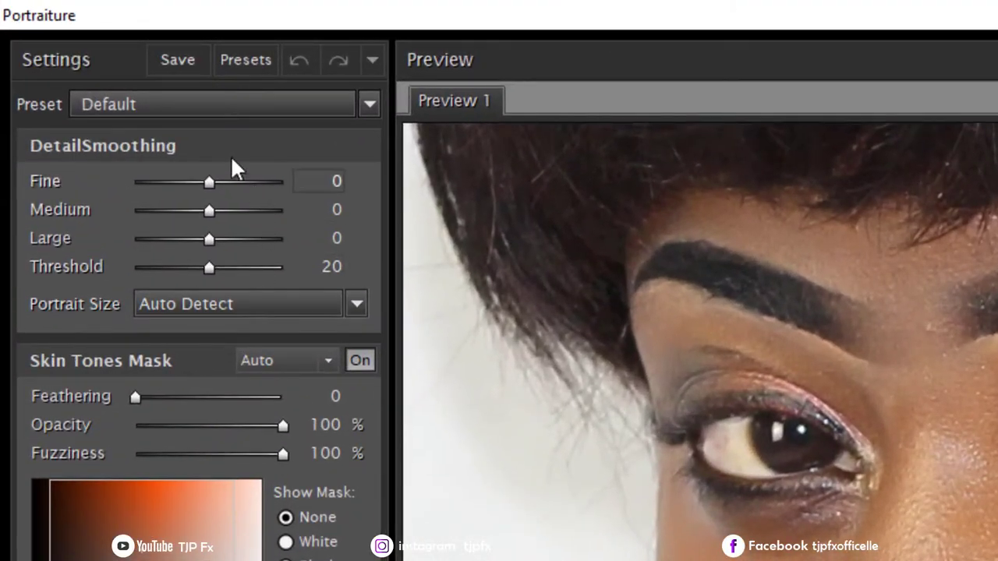
# Select the Default preset and switch to the split before/after preview.
pyautogui.click(202, 104)
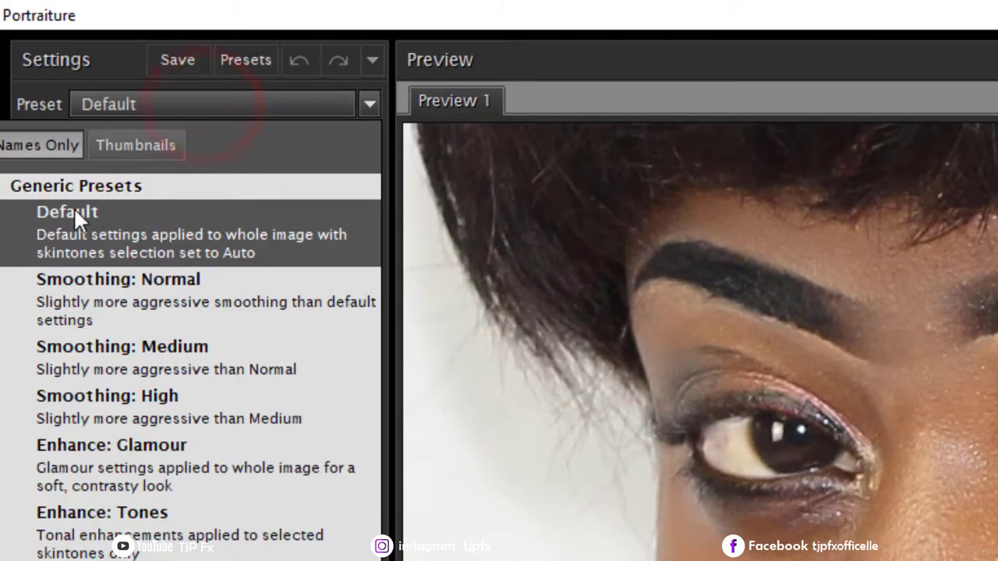
pyautogui.click(131, 222)
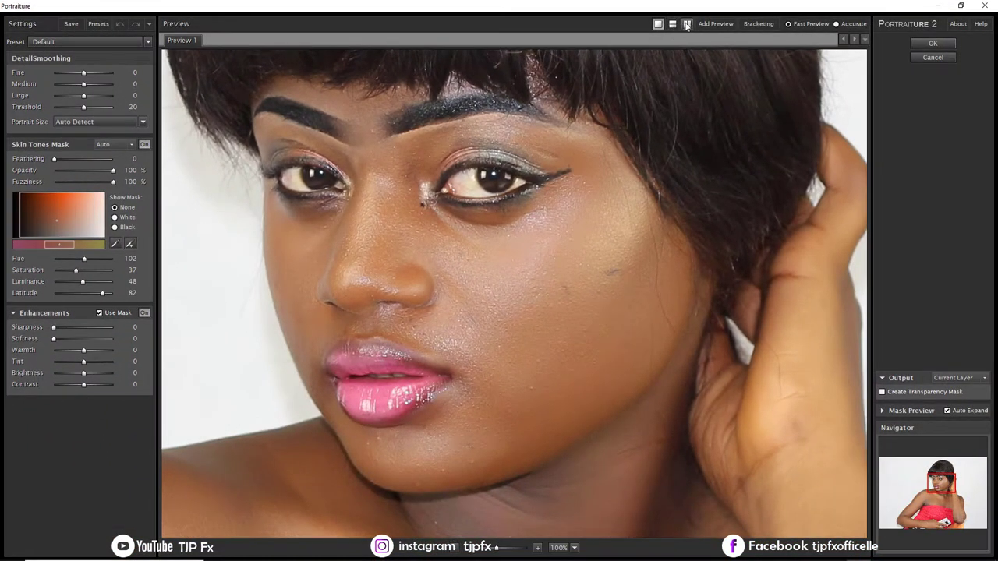
pyautogui.click(687, 24)
# Pan the side-by-side comparison across the face, cheeks, lips and neck.
pyautogui.moveTo(732, 277); pyautogui.dragTo(611, 260)
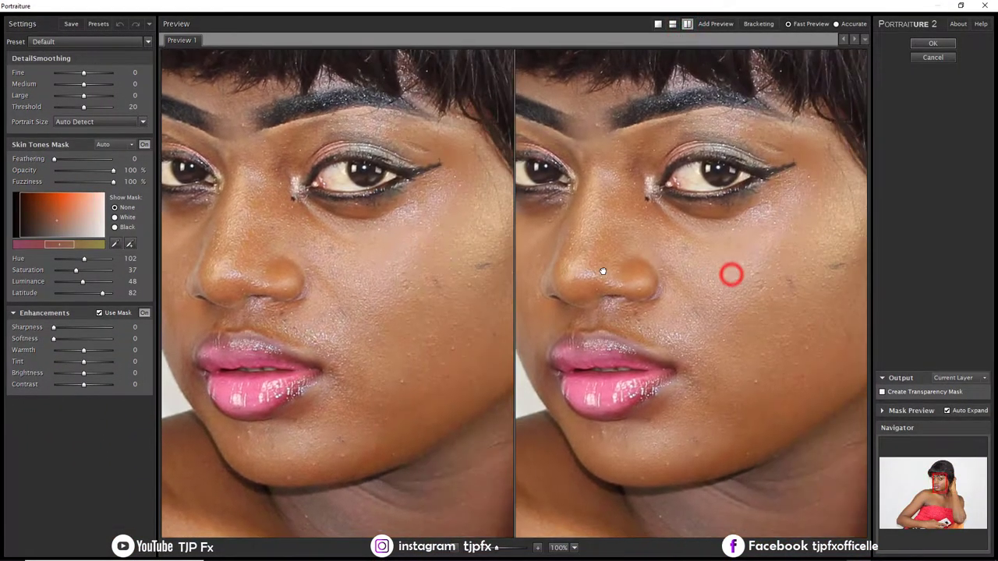
pyautogui.moveTo(664, 296); pyautogui.dragTo(641, 297)
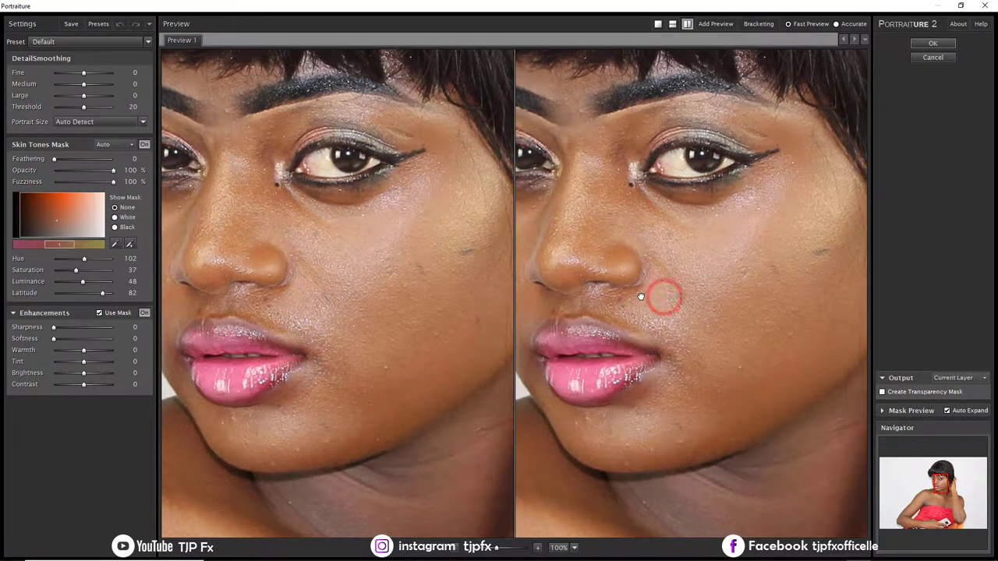
pyautogui.moveTo(591, 334); pyautogui.dragTo(547, 400)
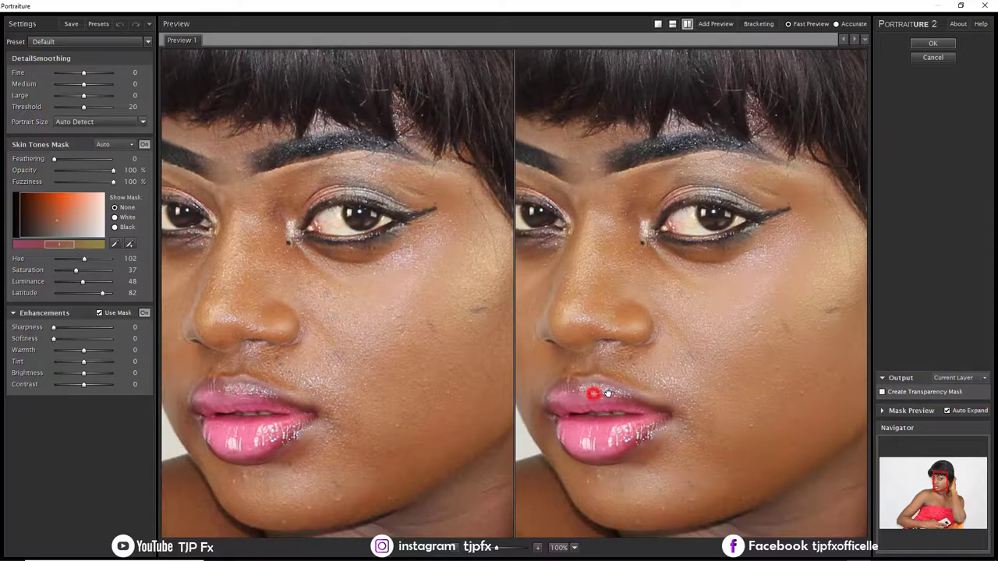
pyautogui.moveTo(588, 397); pyautogui.dragTo(569, 336)
pyautogui.moveTo(668, 428); pyautogui.dragTo(677, 386)
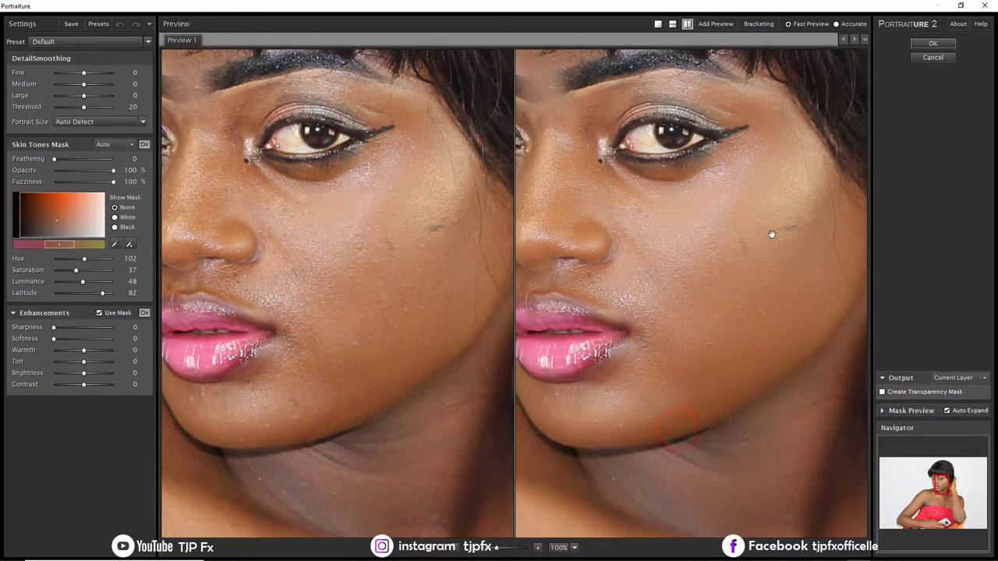
pyautogui.moveTo(439, 428); pyautogui.dragTo(570, 265)
pyautogui.moveTo(664, 376); pyautogui.dragTo(484, 375)
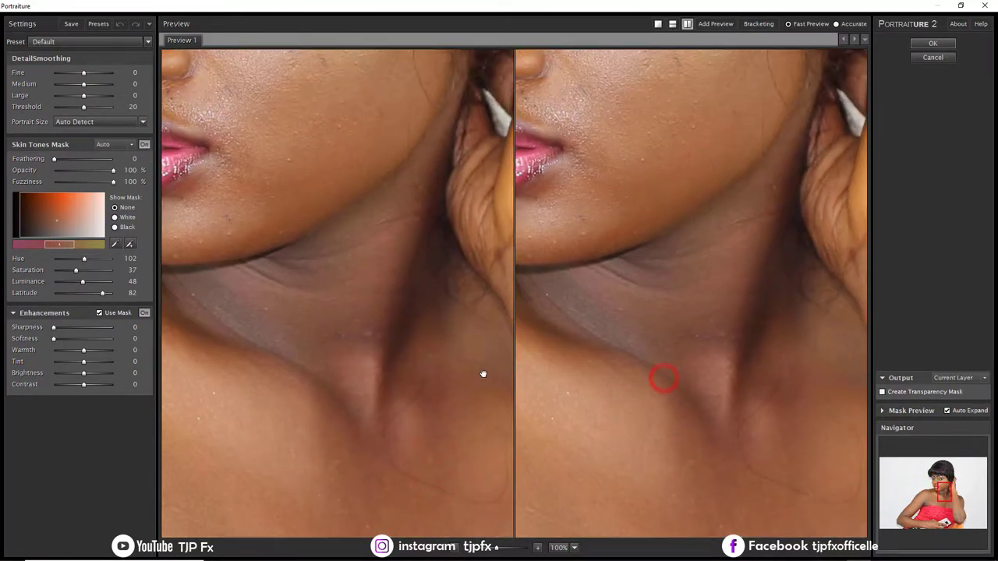
# Apply the Portraiture smoothing and add a white layer mask to Background copy.
pyautogui.click(916, 49)
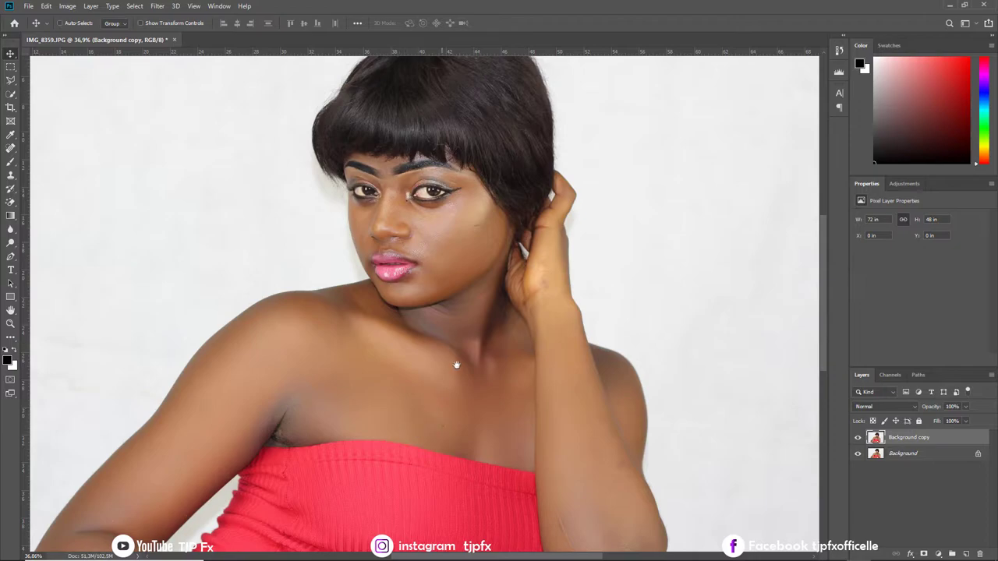
pyautogui.moveTo(422, 357); pyautogui.dragTo(323, 408)
pyautogui.scroll(-3, 323, 409)
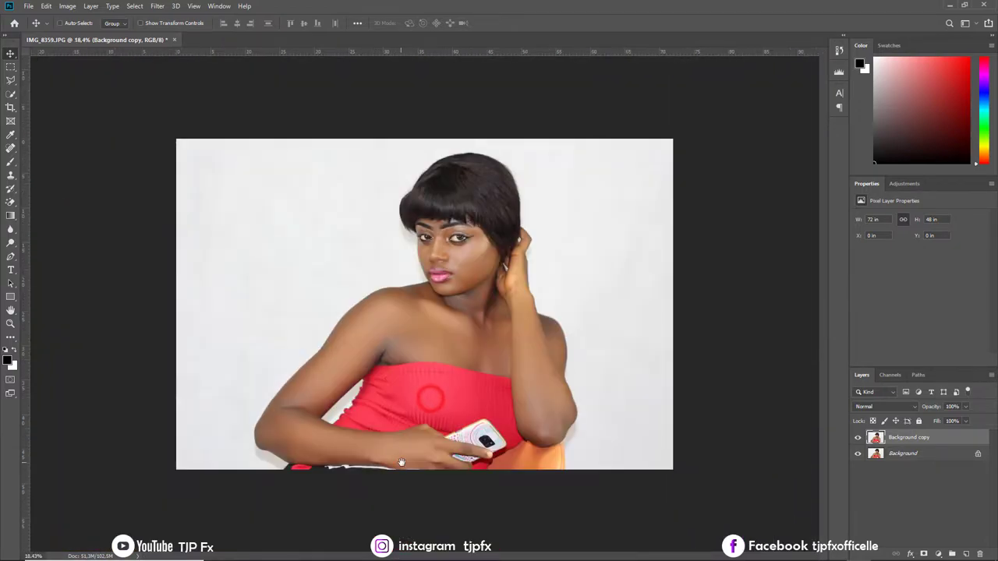
pyautogui.moveTo(417, 268); pyautogui.dragTo(530, 296)
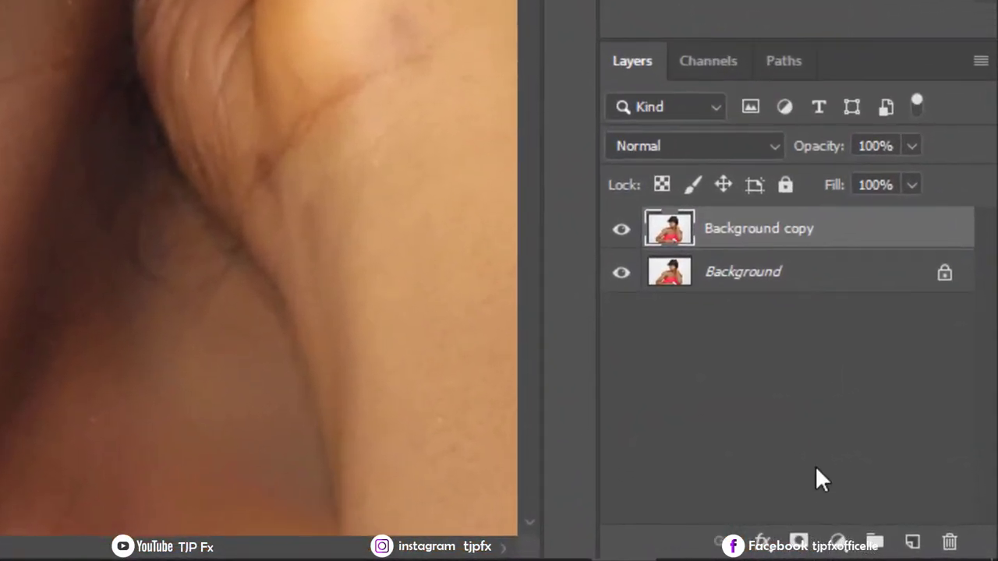
pyautogui.click(795, 542)
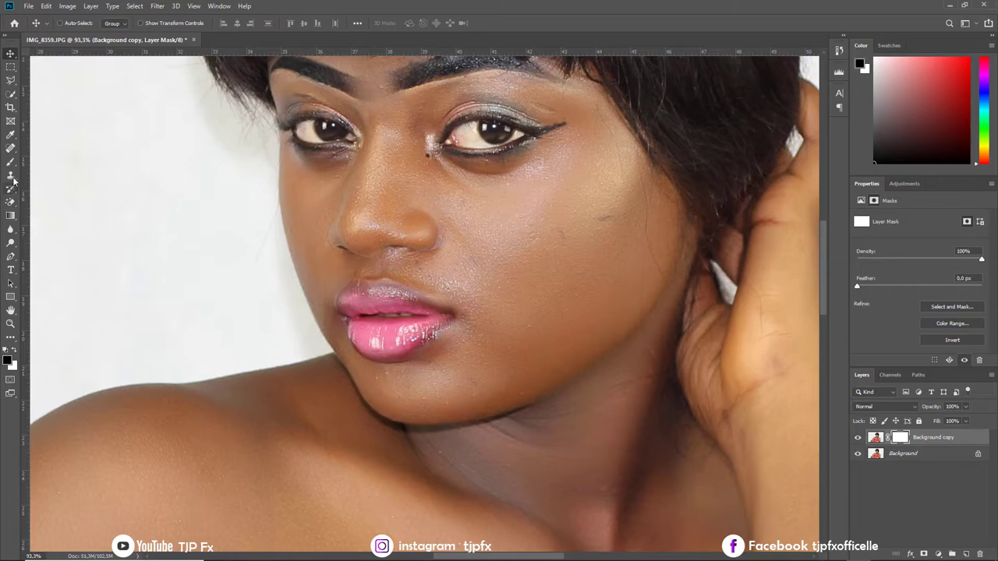
# Set the Brush to about 46 px and paint black on the mask over the lips.
pyautogui.click(10, 161)
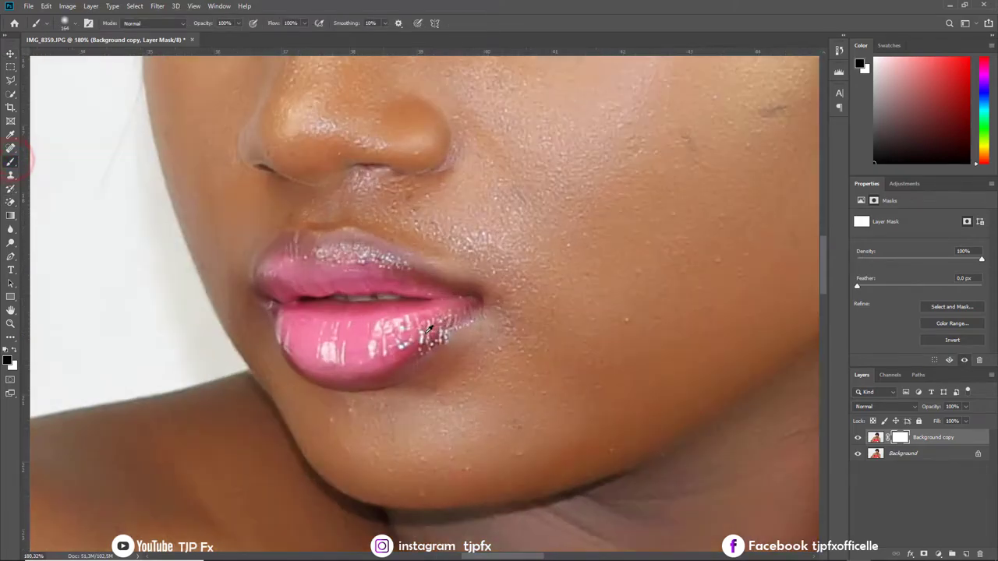
pyautogui.scroll(5, 433, 323)
pyautogui.keyDown('alt'); pyautogui.rightClick(419, 306); pyautogui.keyUp('alt')
pyautogui.moveTo(378, 312); pyautogui.dragTo(371, 329)
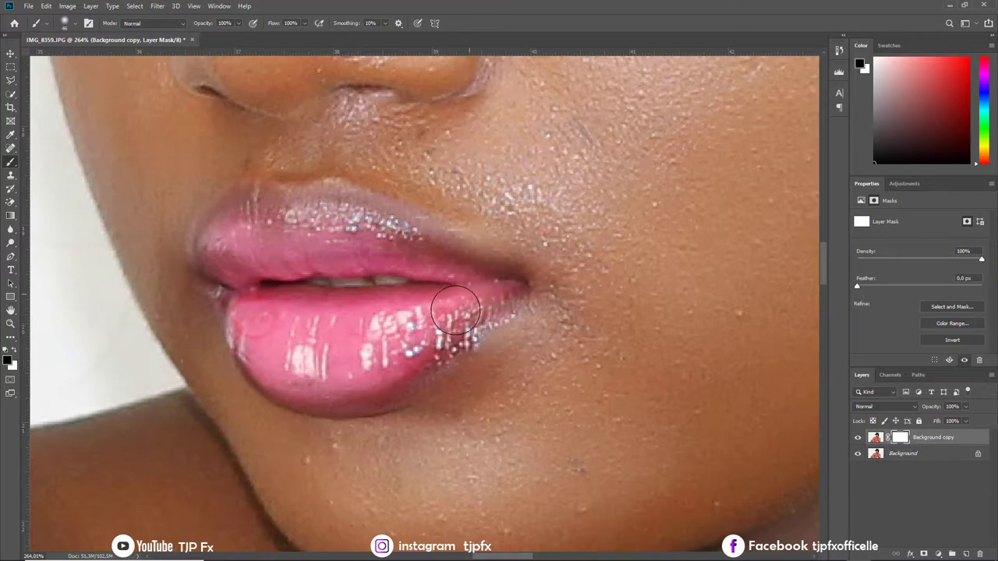
pyautogui.click(254, 314)
pyautogui.click(453, 270)
# Paint the mask black over the brows and hair, then move to the torso and phone.
pyautogui.moveTo(396, 207); pyautogui.dragTo(398, 417)
pyautogui.moveTo(623, 234)
pyautogui.mouseDown()
pyautogui.moveTo(427, 296)
pyautogui.moveTo(419, 269)
pyautogui.mouseUp()
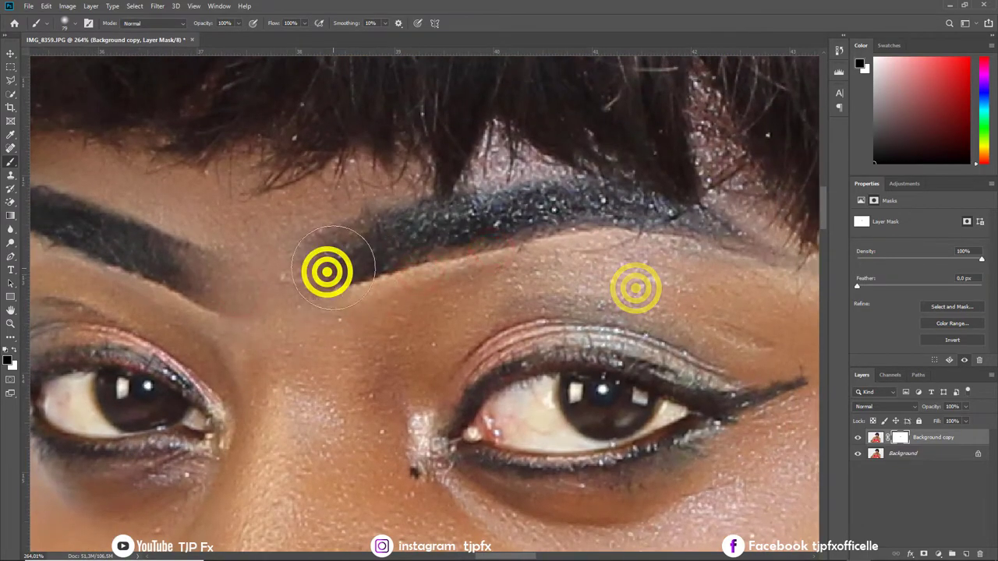
pyautogui.moveTo(322, 269); pyautogui.dragTo(161, 304)
pyautogui.moveTo(671, 281); pyautogui.dragTo(570, 329)
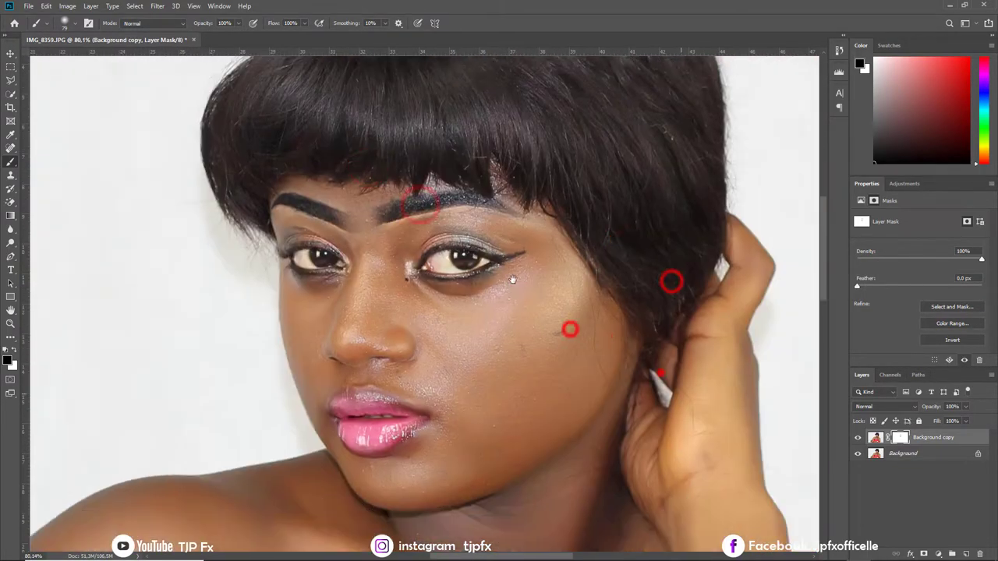
pyautogui.moveTo(512, 279); pyautogui.dragTo(431, 358)
pyautogui.moveTo(378, 223); pyautogui.dragTo(395, 297)
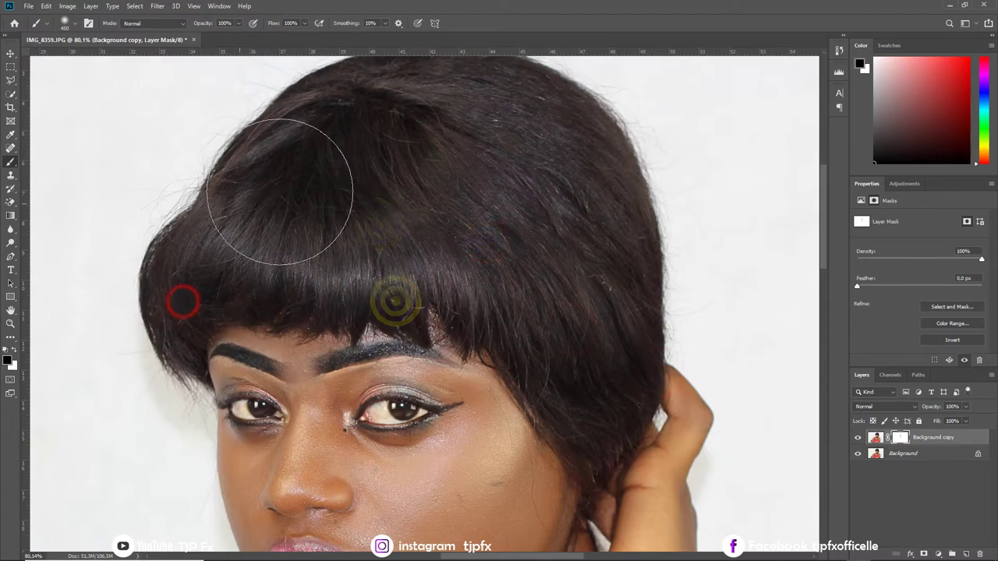
pyautogui.moveTo(537, 232); pyautogui.dragTo(572, 357)
pyautogui.moveTo(603, 310); pyautogui.dragTo(450, 421)
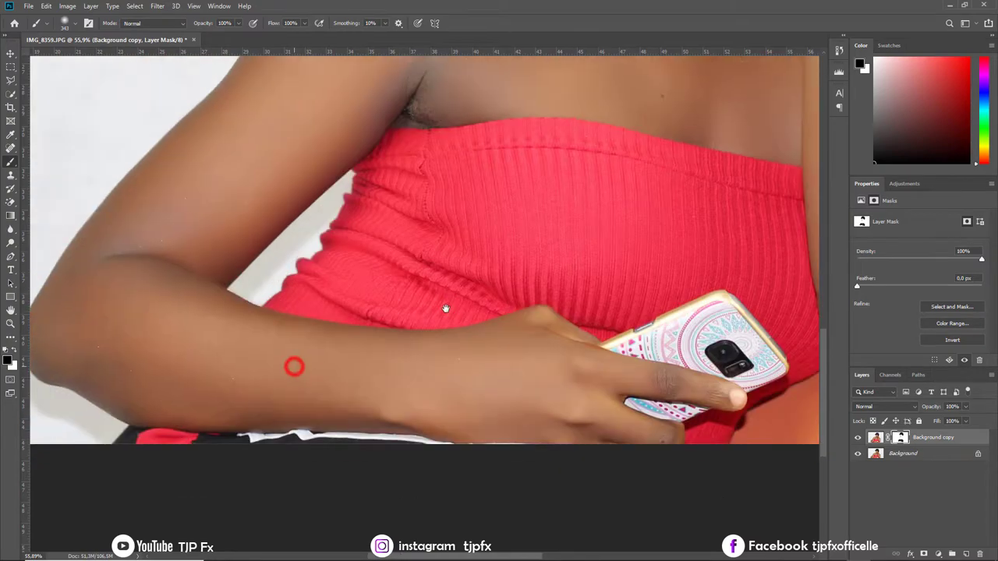
pyautogui.moveTo(292, 363)
pyautogui.mouseDown()
pyautogui.moveTo(347, 346)
pyautogui.moveTo(204, 383)
pyautogui.mouseUp()
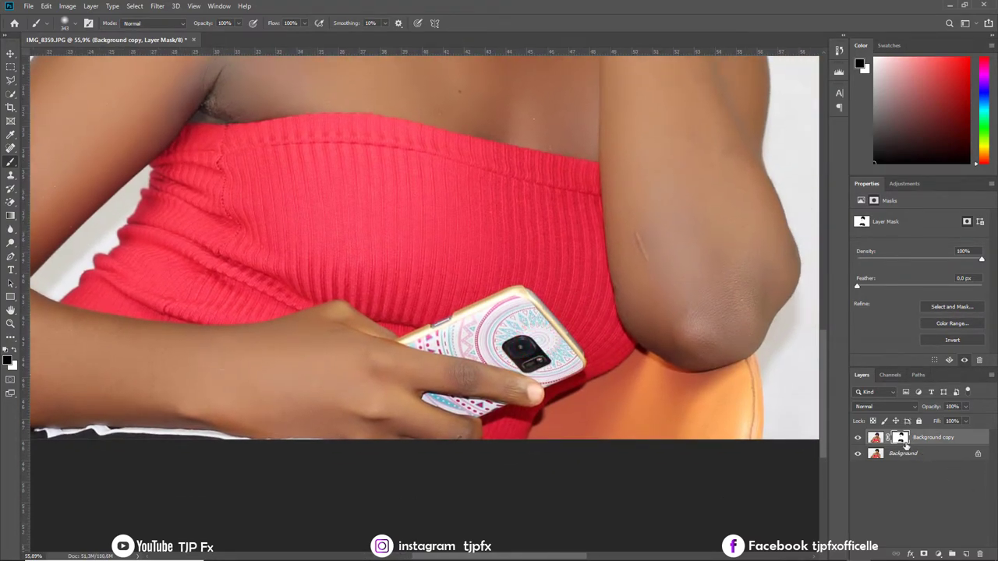
# Preview the layer mask on its own, return, and mask the smoothing off the red top.
pyautogui.keyDown('alt'); pyautogui.click(902, 441); pyautogui.keyUp('alt')
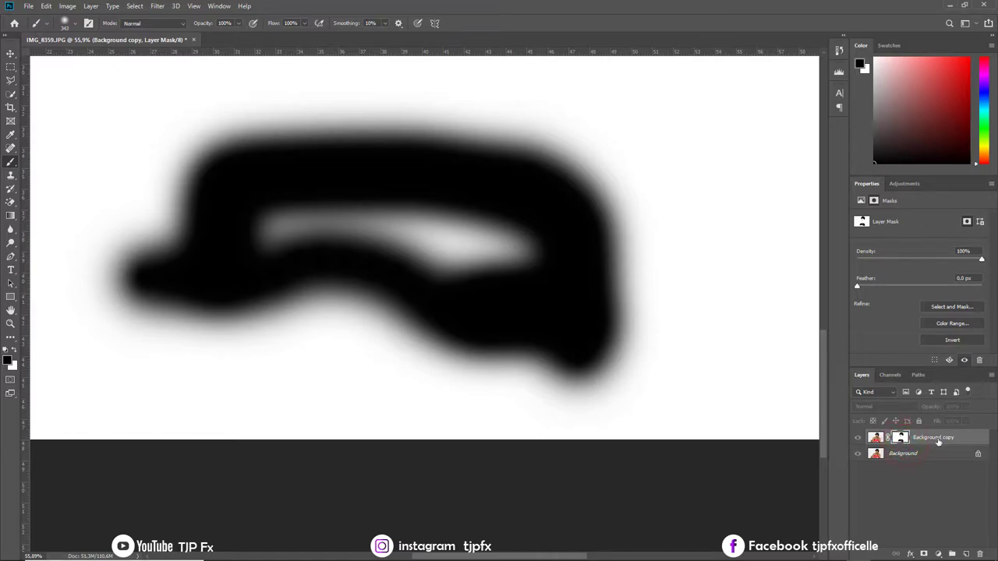
pyautogui.keyDown('alt'); pyautogui.click(903, 440); pyautogui.keyUp('alt')
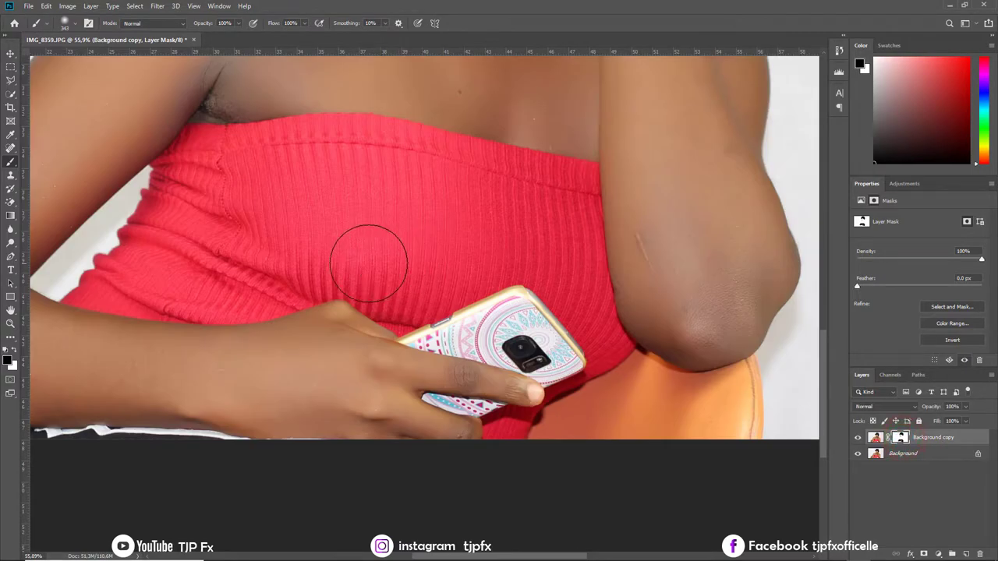
pyautogui.click(382, 239)
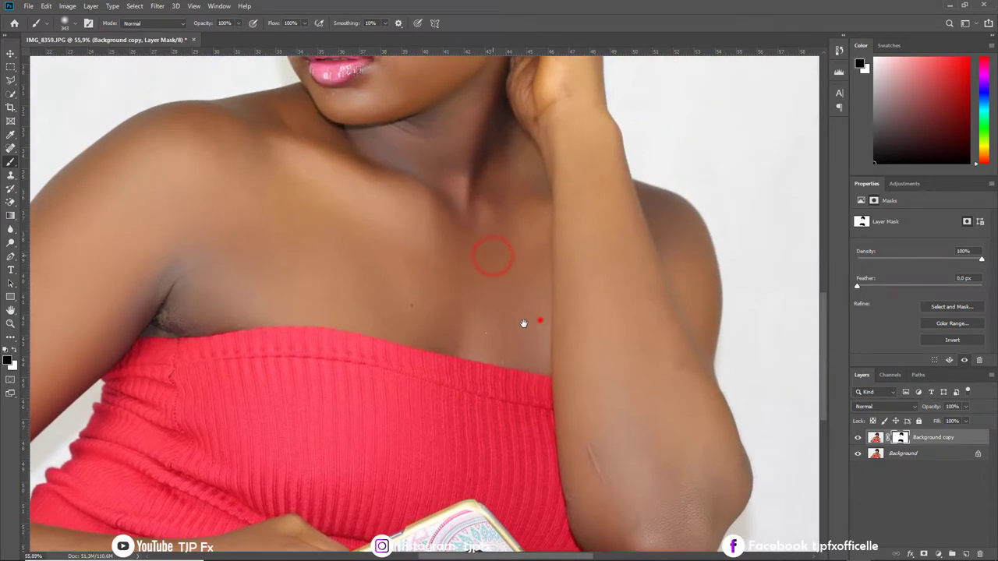
# Zoom in close on the right cheek blemishes.
pyautogui.moveTo(492, 255); pyautogui.dragTo(537, 319)
pyautogui.moveTo(312, 301)
pyautogui.mouseDown()
pyautogui.moveTo(325, 383)
pyautogui.moveTo(383, 346)
pyautogui.mouseUp()
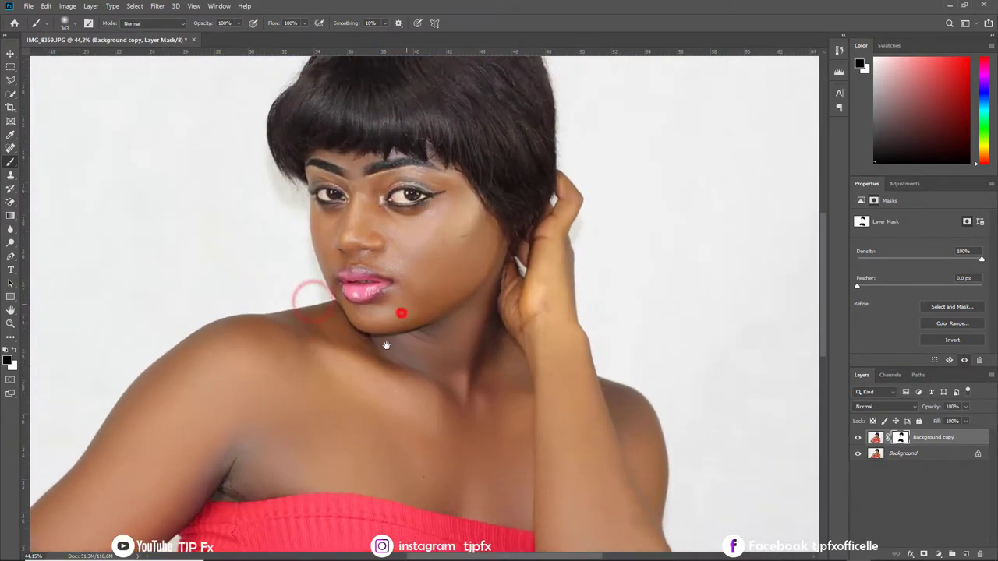
pyautogui.moveTo(432, 222); pyautogui.dragTo(477, 226)
pyautogui.click(515, 280)
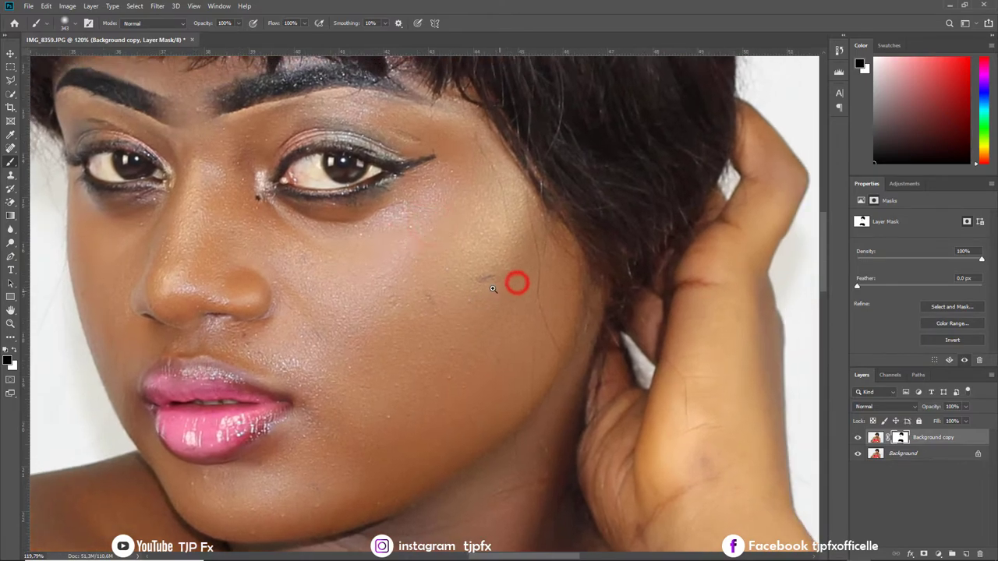
pyautogui.click(486, 286)
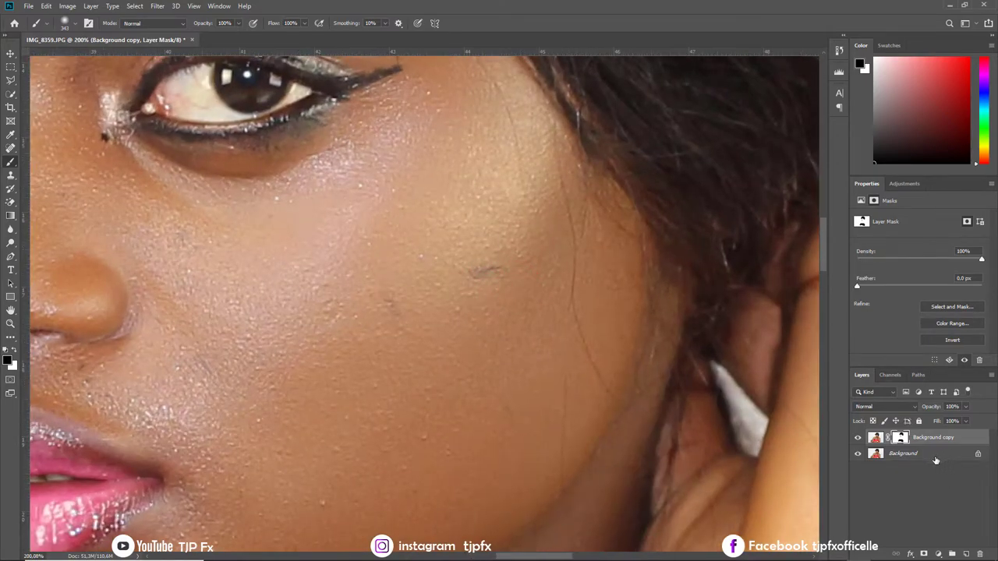
# Flatten the image into one Background layer and duplicate it as a new Background copy.
pyautogui.click(938, 458)
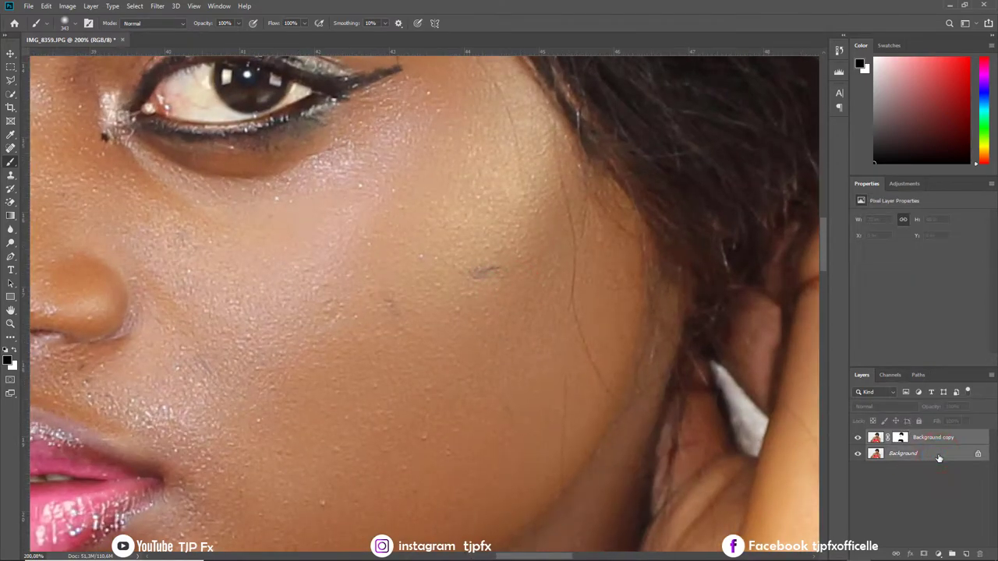
pyautogui.rightClick(939, 443)
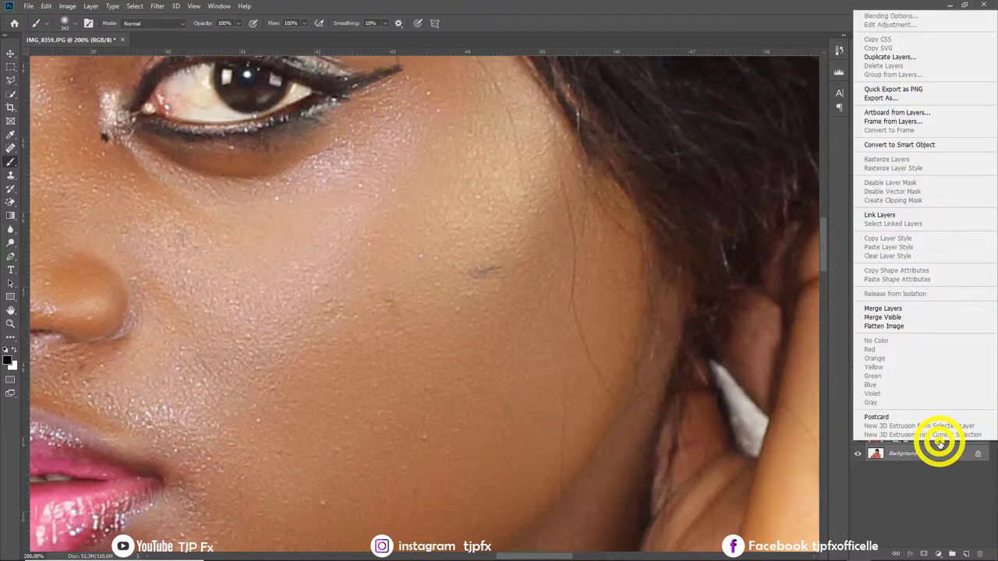
pyautogui.click(922, 317)
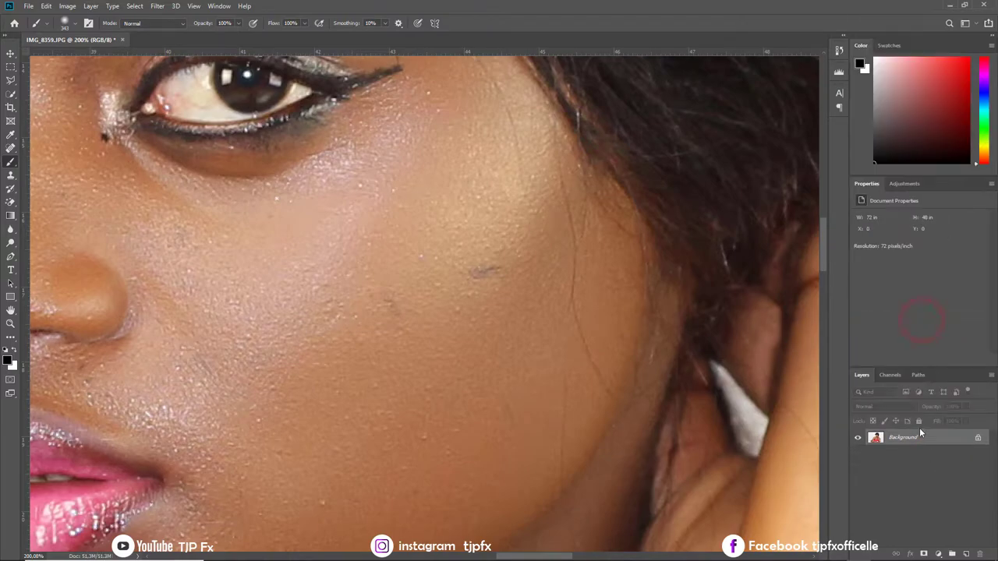
pyautogui.moveTo(917, 439); pyautogui.dragTo(952, 554)
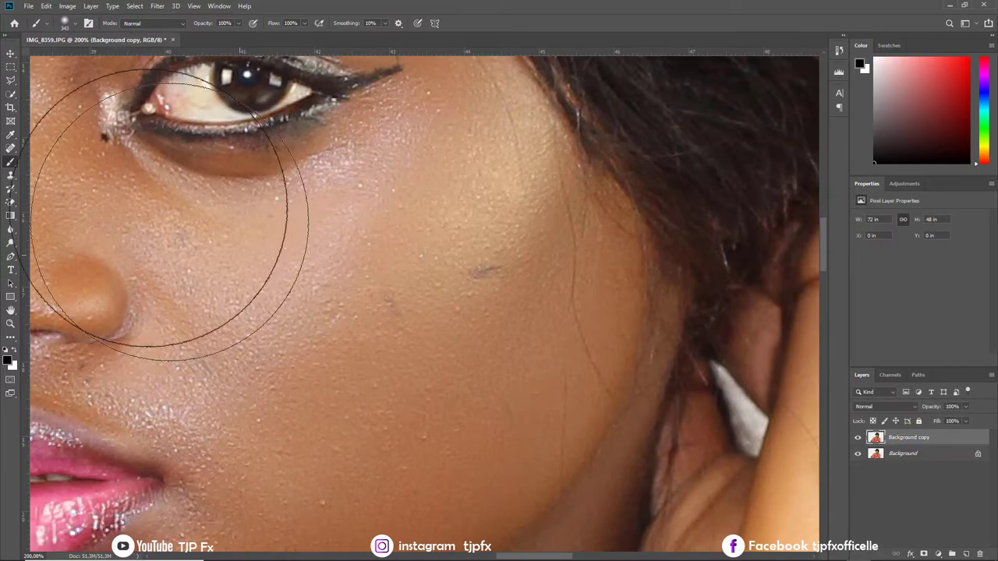
# Spot-heal the dark mark and five cheek blemishes, then try the spot below the inner eye corner.
pyautogui.click(11, 148)
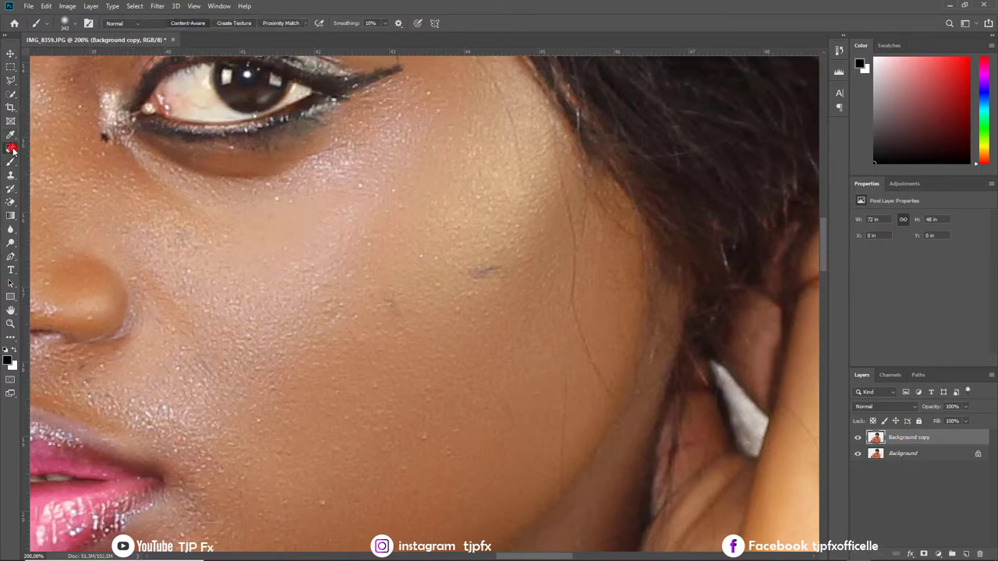
pyautogui.scroll(2, 491, 281)
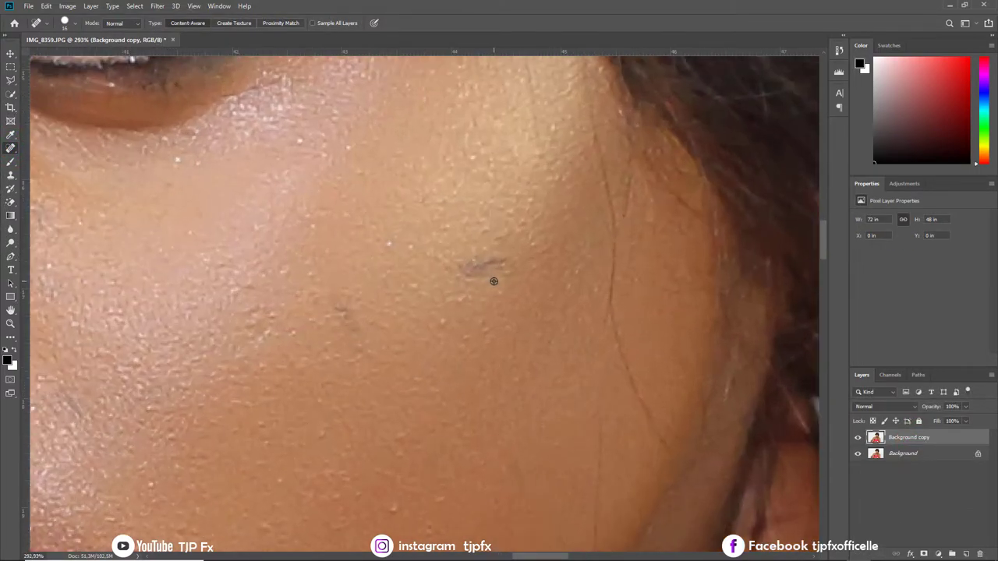
pyautogui.click(478, 265)
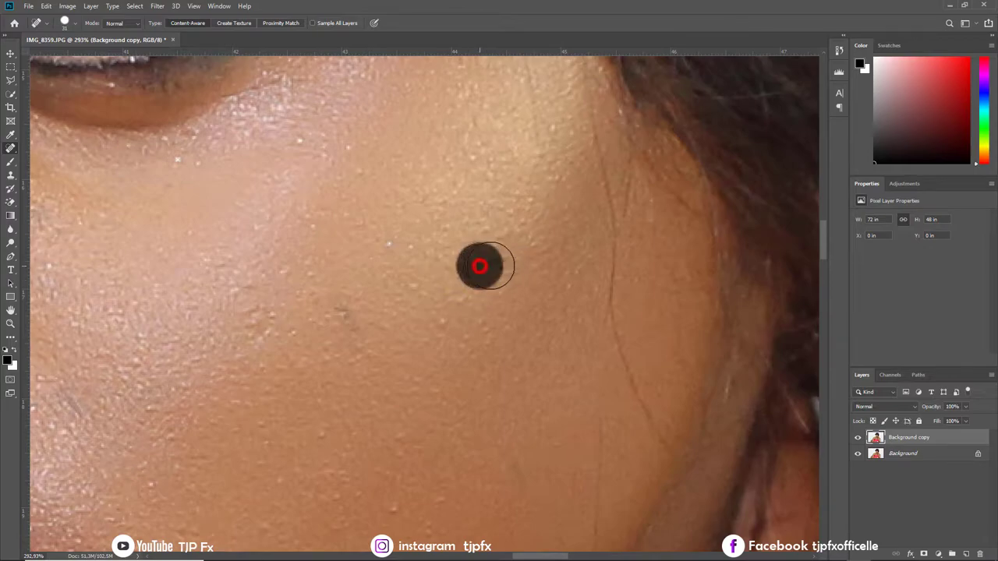
pyautogui.moveTo(473, 404); pyautogui.dragTo(555, 302)
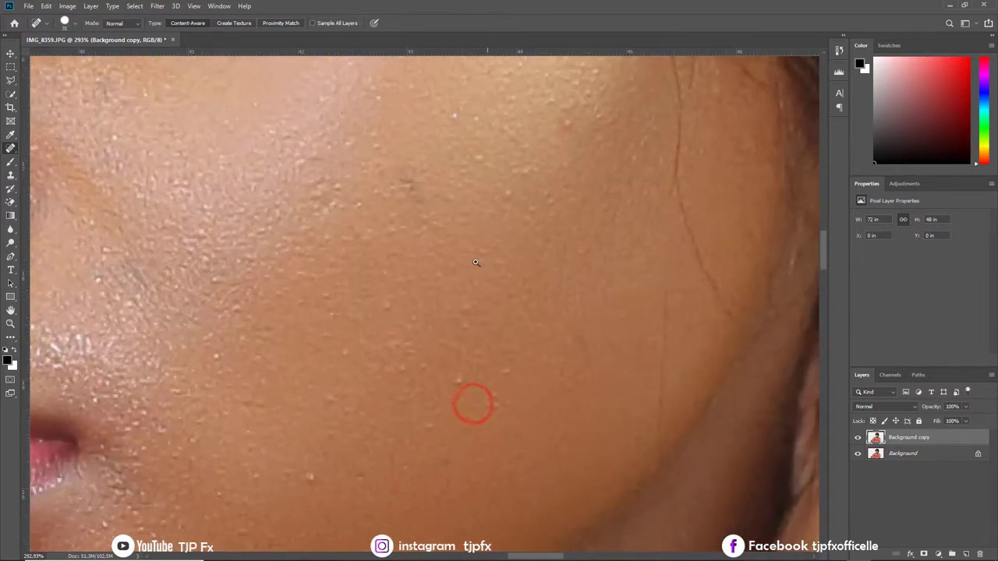
pyautogui.click(409, 184)
pyautogui.click(467, 380)
pyautogui.click(504, 372)
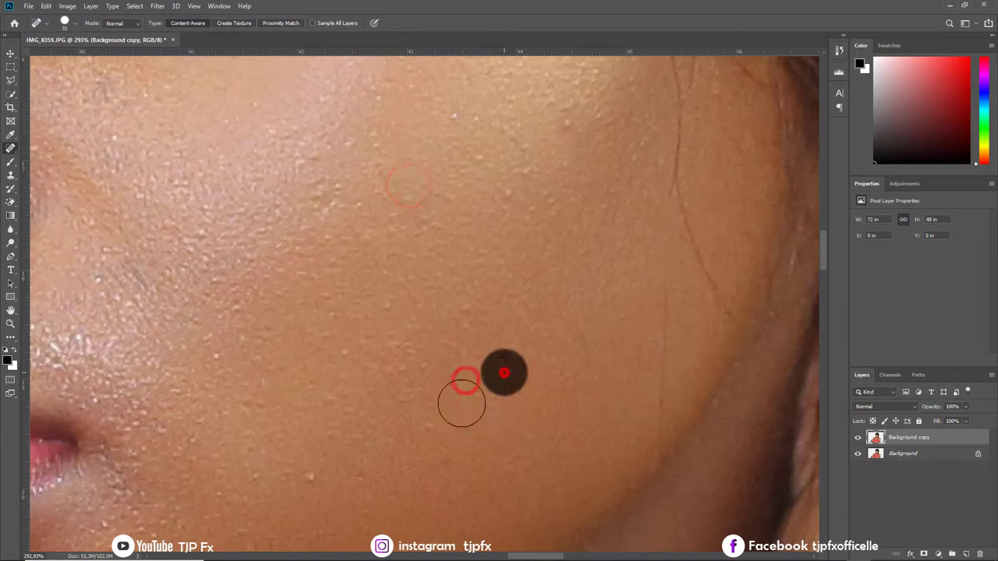
pyautogui.click(312, 473)
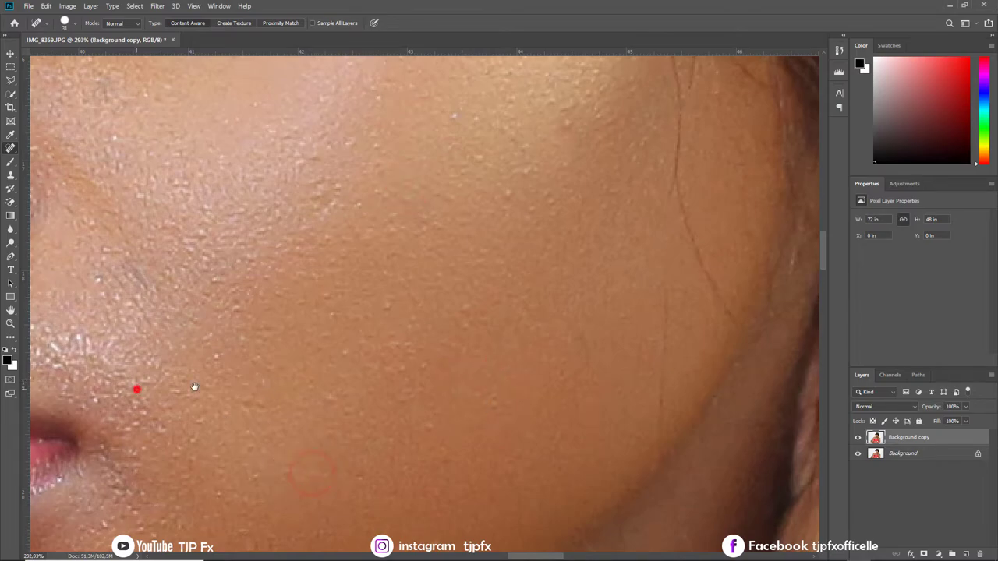
pyautogui.scroll(-5, 194, 388)
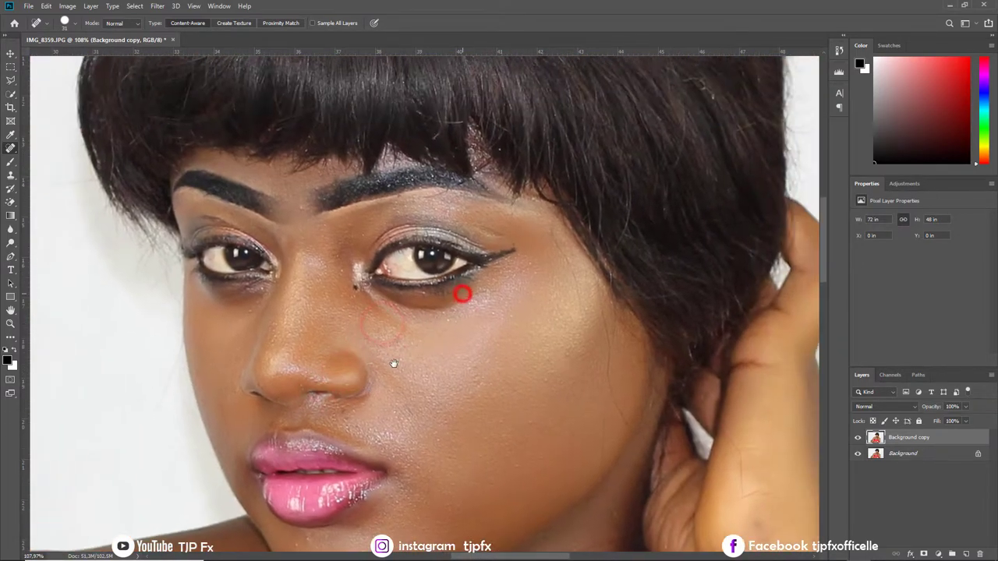
pyautogui.moveTo(338, 285); pyautogui.dragTo(387, 299)
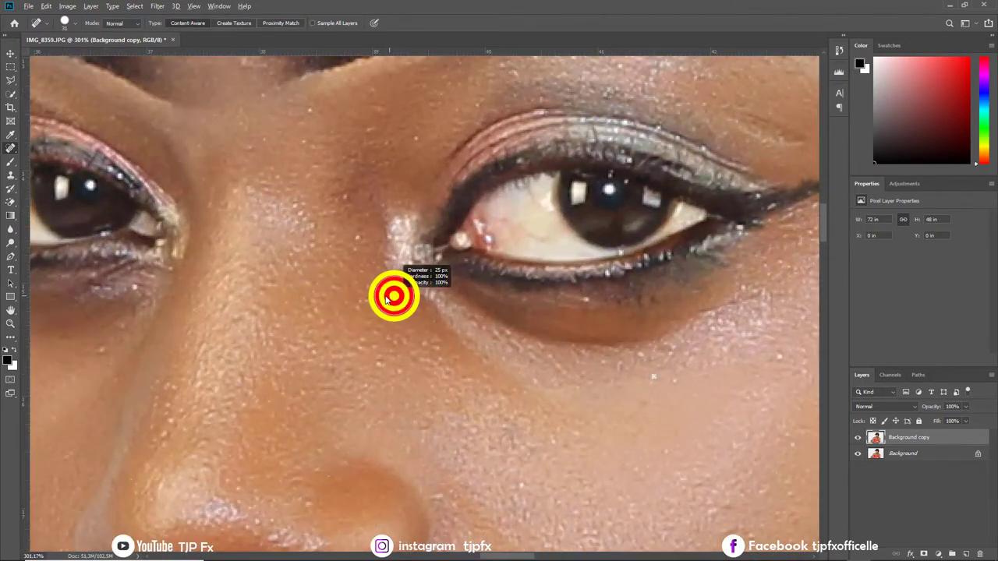
pyautogui.click(392, 281)
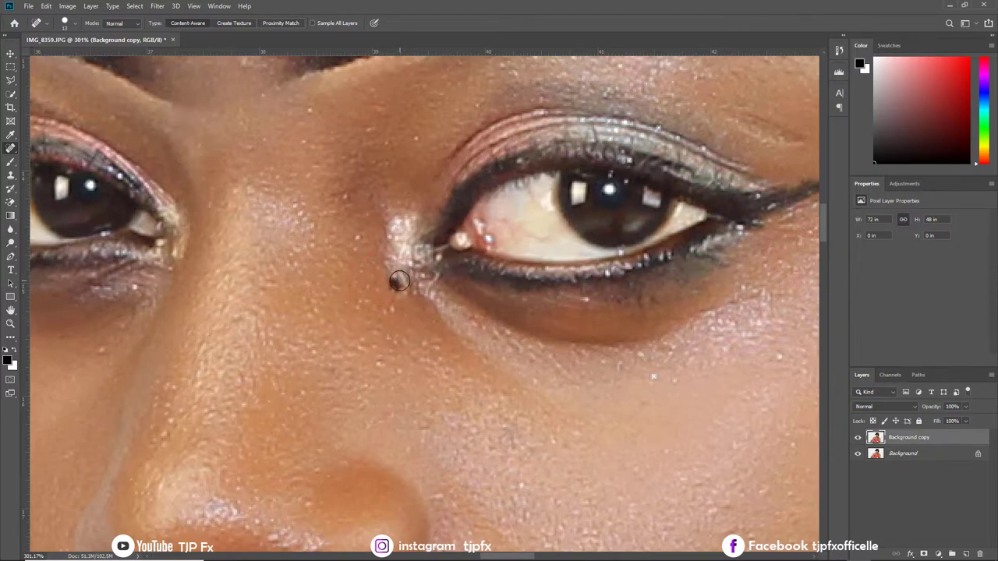
# Lasso the dark spot below the inner eye corner and Content-Aware fill it.
pyautogui.press('s')
pyautogui.moveTo(396, 301)
pyautogui.mouseDown()
pyautogui.moveTo(320, 300)
pyautogui.moveTo(337, 302)
pyautogui.mouseUp()
pyautogui.press('l')
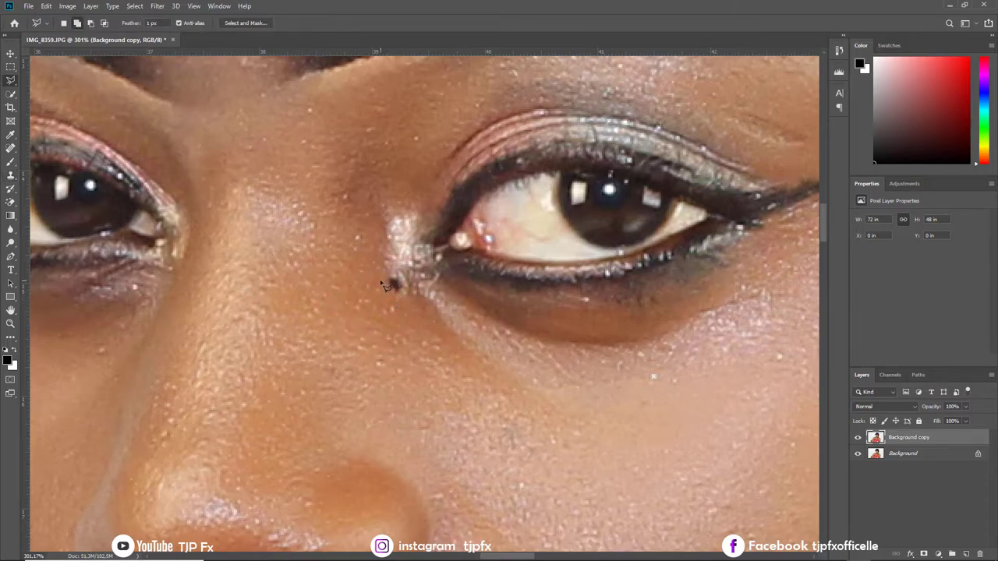
pyautogui.moveTo(415, 290); pyautogui.dragTo(388, 308)
pyautogui.hotkey('shift', 'F5')
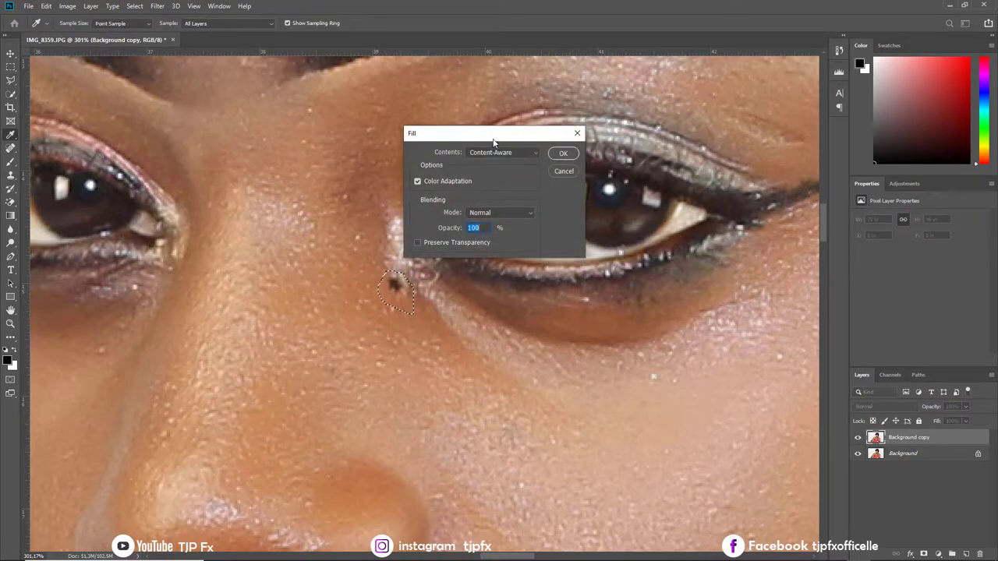
pyautogui.moveTo(493, 141); pyautogui.dragTo(583, 195)
pyautogui.click(653, 207)
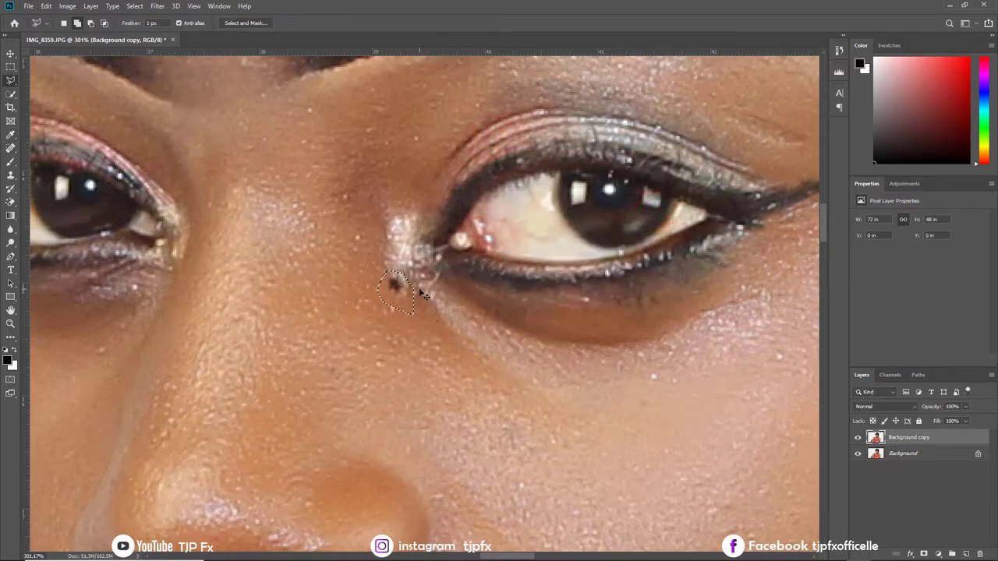
# Clone Stamp over the remaining dark spot near the inner eye corner.
pyautogui.press('s')
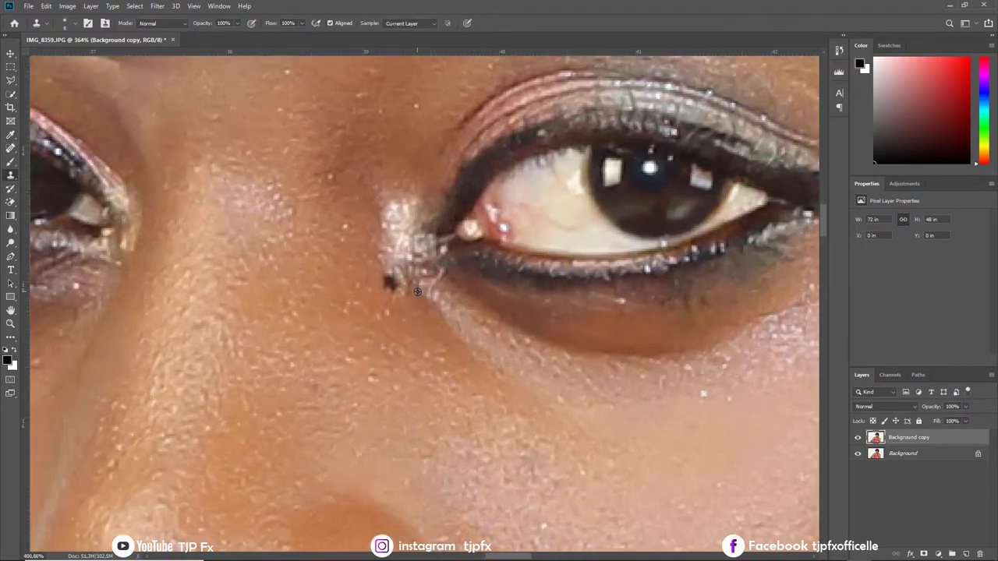
pyautogui.scroll(3, 414, 289)
pyautogui.keyDown('alt'); pyautogui.rightClick(410, 288); pyautogui.keyUp('alt')
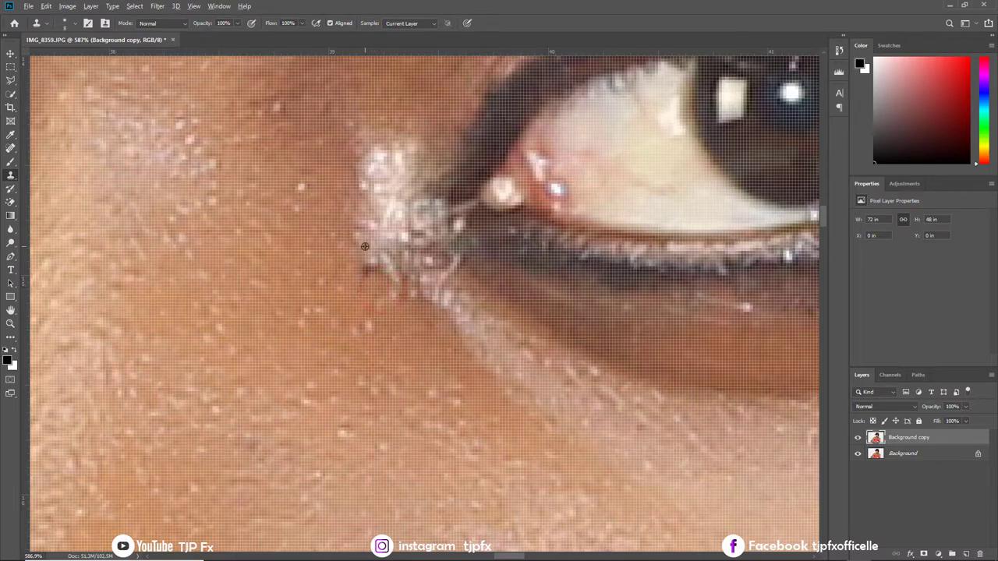
pyautogui.click(376, 273)
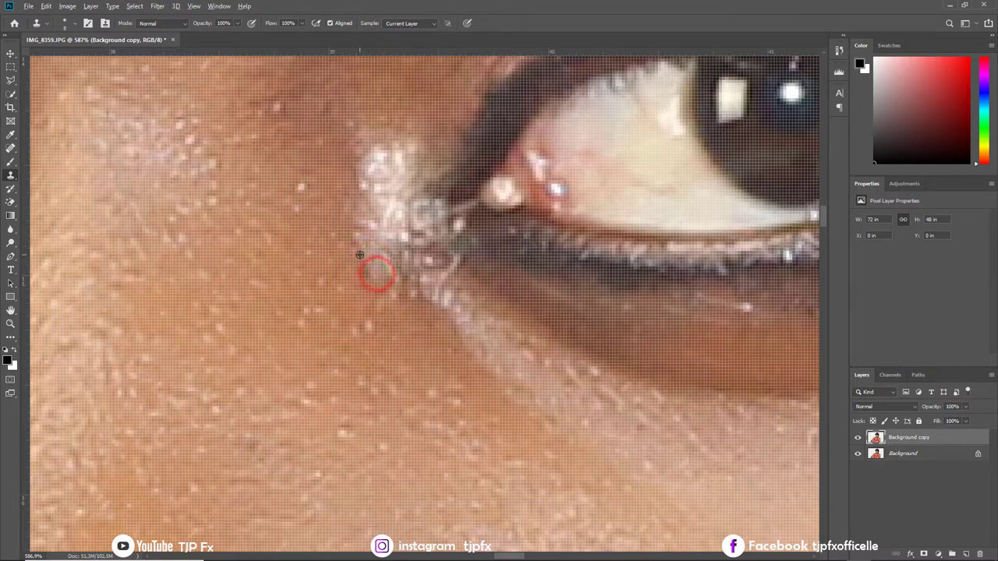
# Zoom out to the whole portrait and duplicate Background copy as Background copy 2.
pyautogui.keyDown('alt'); pyautogui.scroll(-3, 422, 284); pyautogui.keyUp('alt')
pyautogui.scroll(-5, 422, 284)
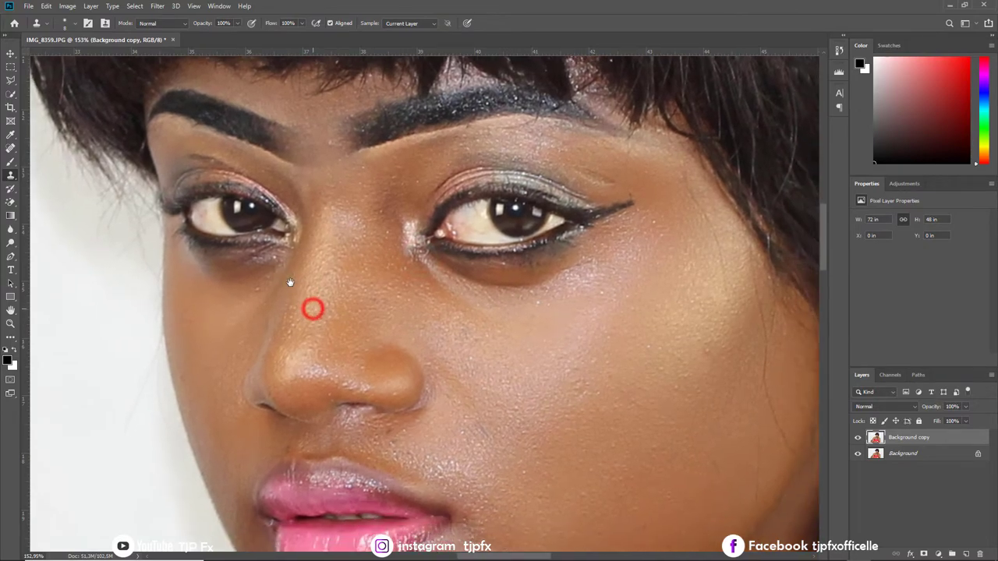
pyautogui.moveTo(335, 332); pyautogui.dragTo(314, 307)
pyautogui.keyDown('alt'); pyautogui.scroll(-2, 469, 323); pyautogui.keyUp('alt')
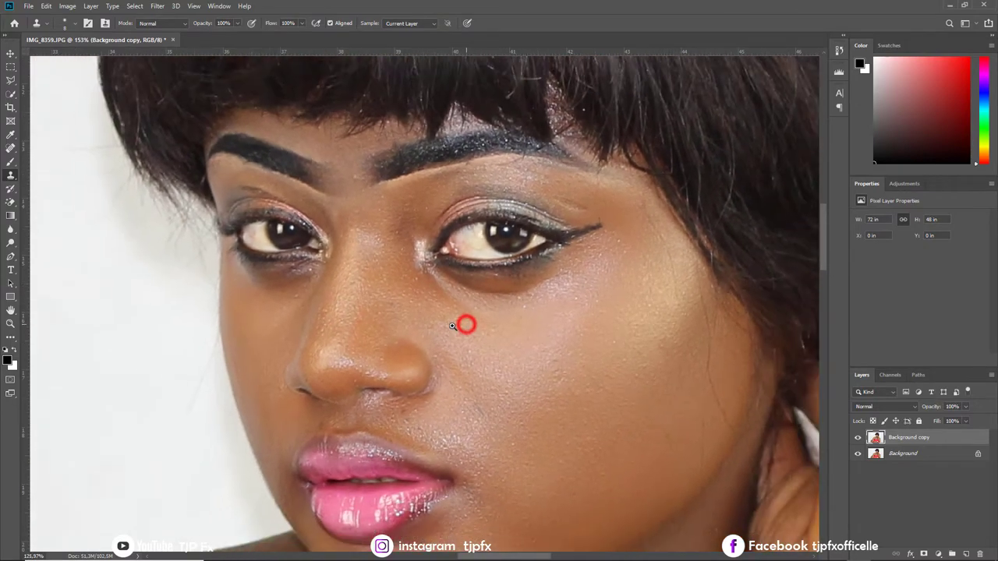
pyautogui.moveTo(539, 355); pyautogui.dragTo(476, 344)
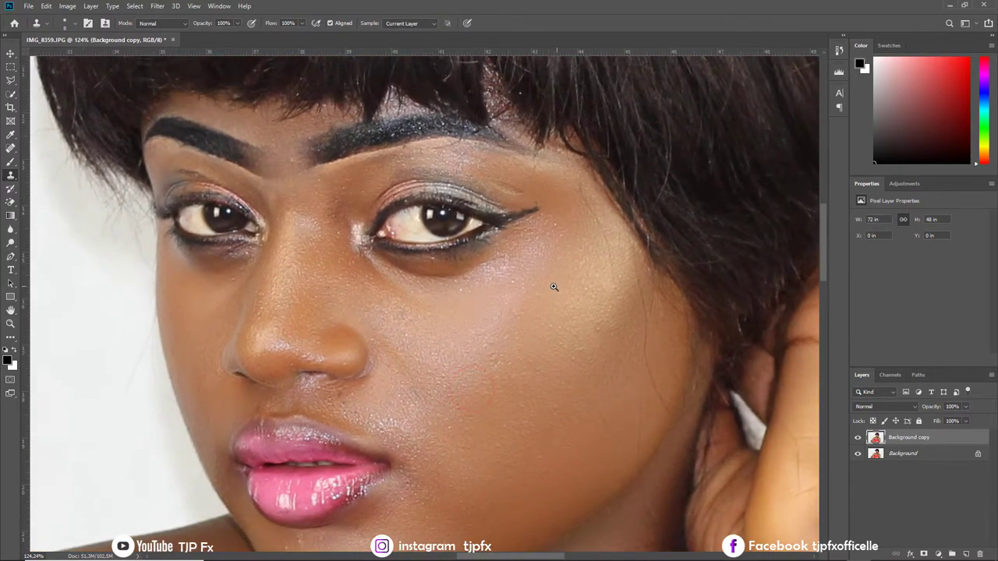
pyautogui.keyDown('alt'); pyautogui.scroll(-3, 546, 285); pyautogui.keyUp('alt')
pyautogui.keyDown('alt'); pyautogui.scroll(-2, 460, 242); pyautogui.keyUp('alt')
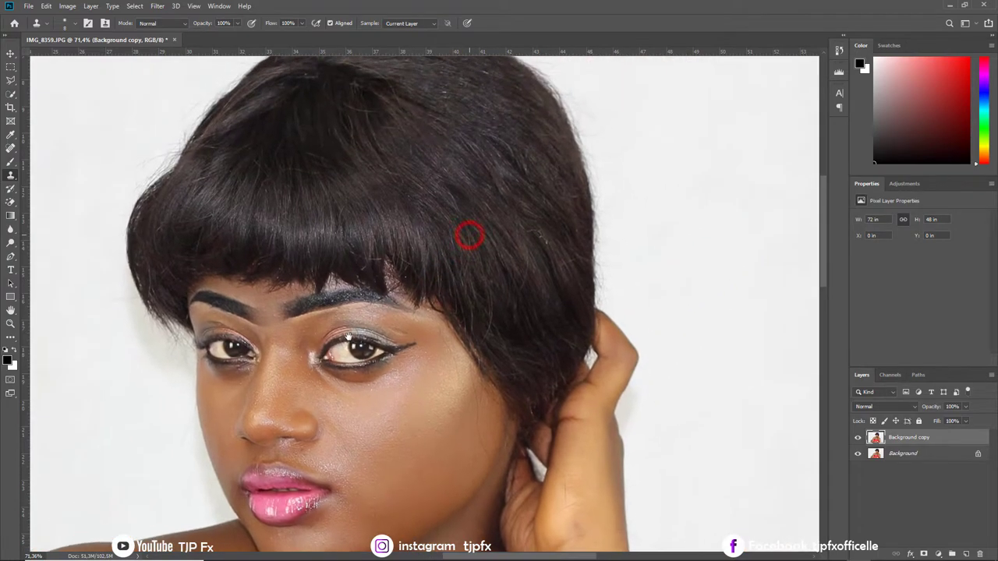
pyautogui.keyDown('alt'); pyautogui.scroll(-2, 412, 301); pyautogui.keyUp('alt')
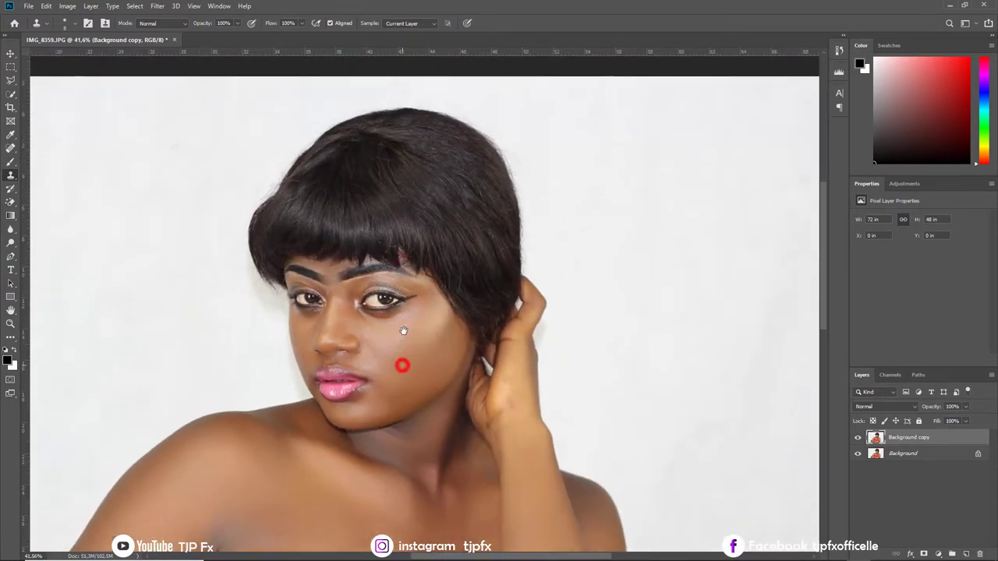
pyautogui.scroll(-1, 401, 363)
pyautogui.moveTo(957, 446); pyautogui.dragTo(966, 554)
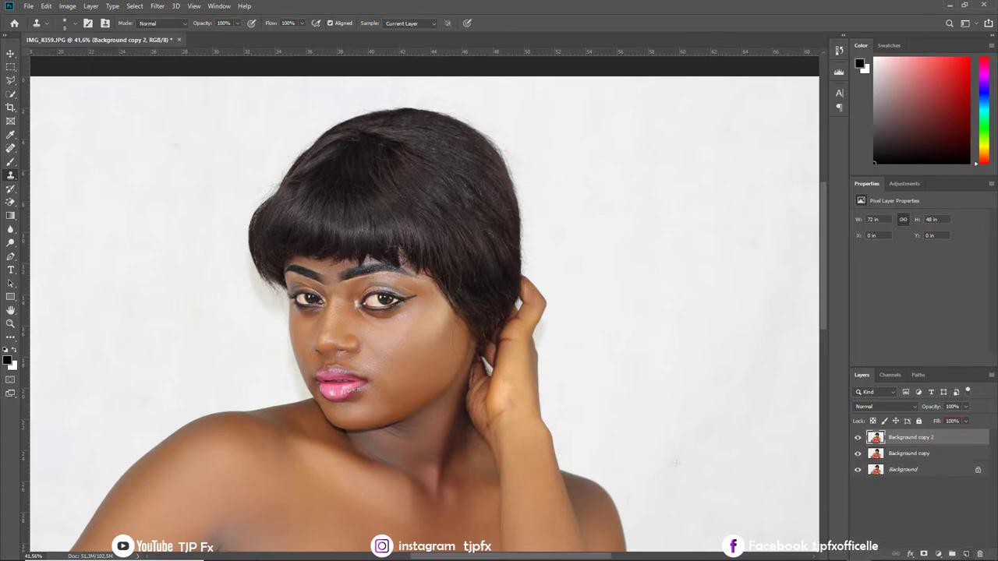
# Switch to the Burn tool, enlarge the brush, and darken the upper-left hair.
pyautogui.press('o')
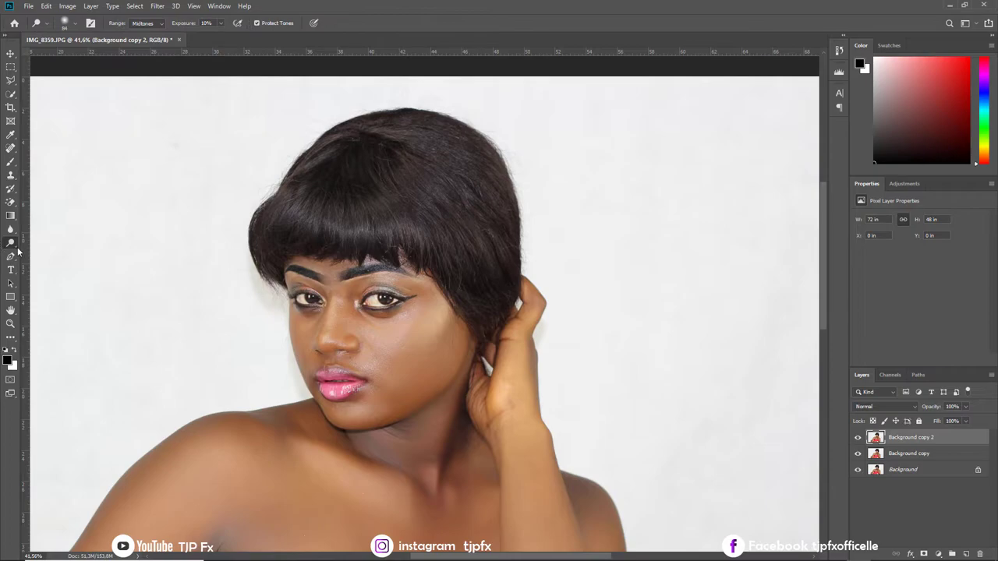
pyautogui.rightClick(13, 244)
pyautogui.click(46, 249)
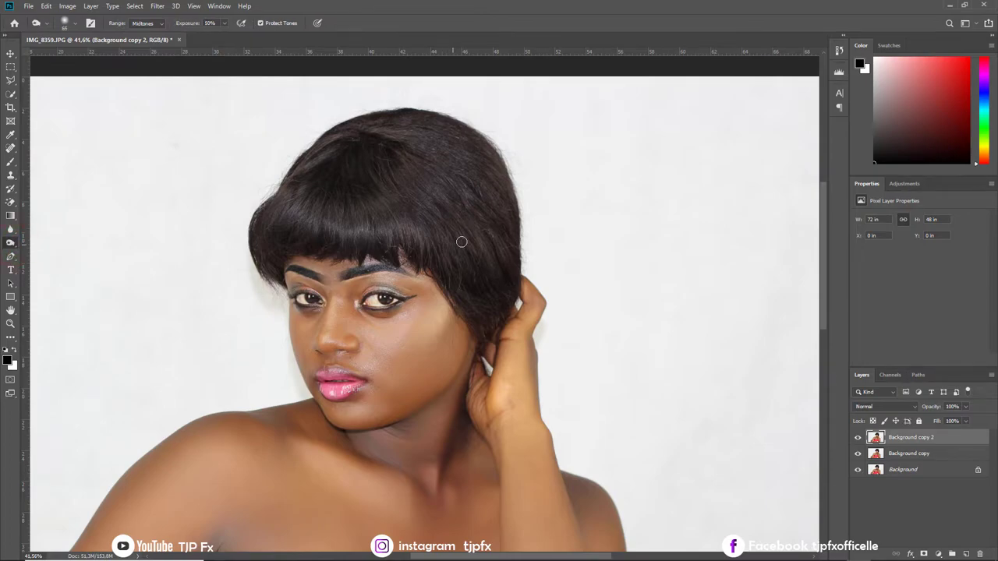
pyautogui.moveTo(425, 228); pyautogui.dragTo(474, 241)
pyautogui.moveTo(299, 212); pyautogui.dragTo(312, 160)
pyautogui.moveTo(308, 209); pyautogui.dragTo(368, 212)
# With a smaller brush, burn the inner eyebrows to deepen them.
pyautogui.moveTo(309, 279); pyautogui.dragTo(392, 209)
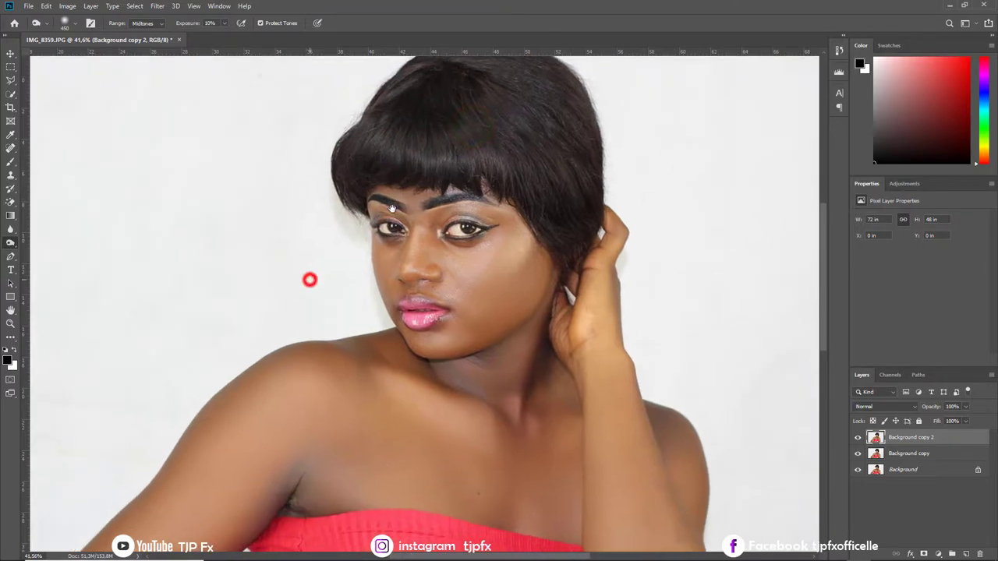
pyautogui.moveTo(363, 266)
pyautogui.mouseDown()
pyautogui.moveTo(473, 230)
pyautogui.moveTo(437, 195)
pyautogui.mouseUp()
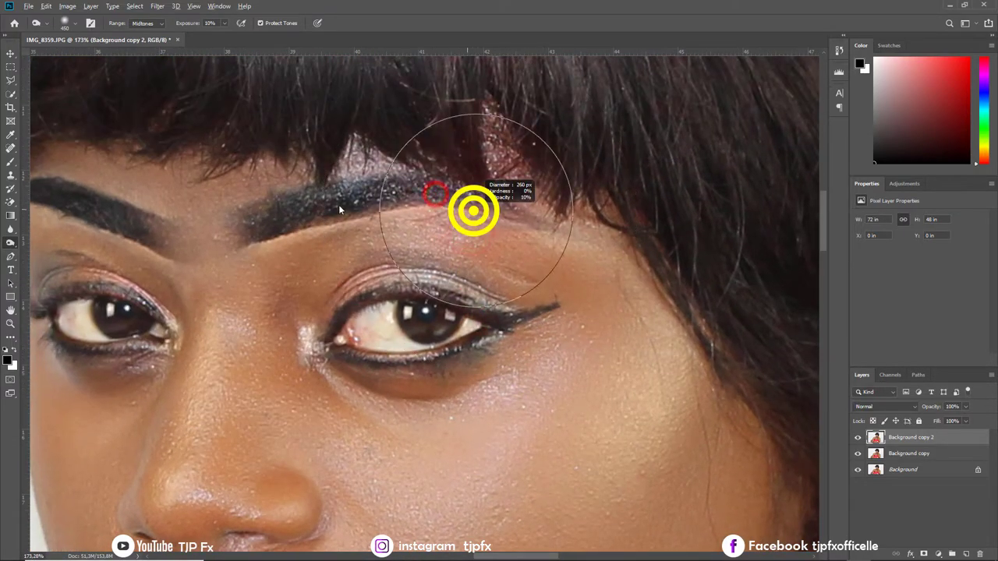
pyautogui.moveTo(339, 209); pyautogui.dragTo(261, 222)
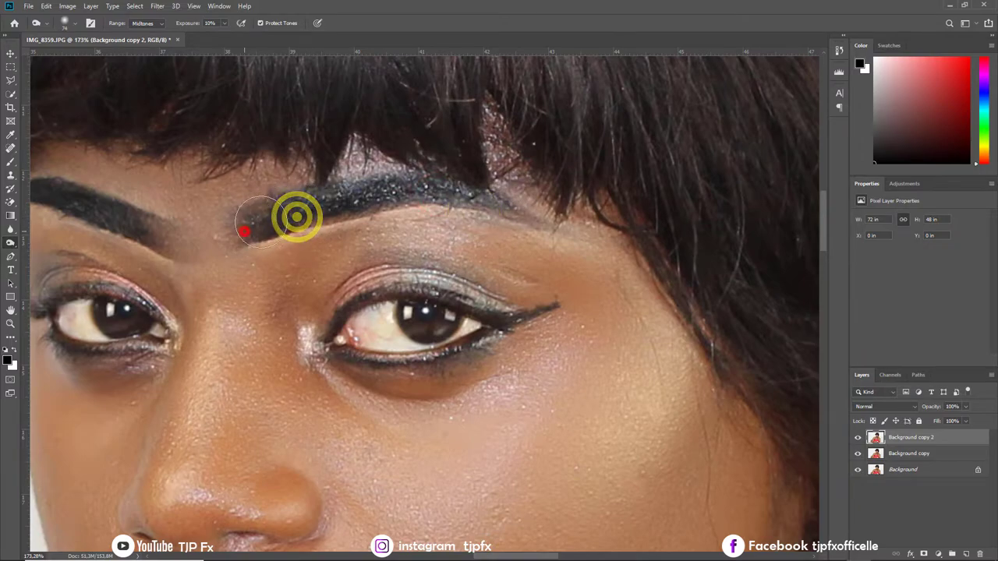
pyautogui.moveTo(177, 227); pyautogui.dragTo(413, 234)
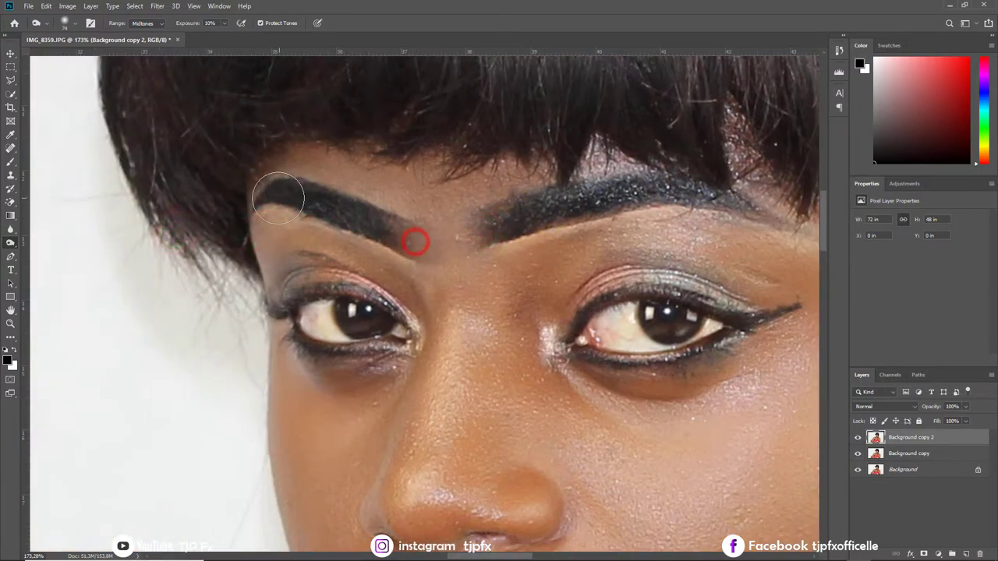
# Burn the lids, creases and outer corners around both eyes.
pyautogui.moveTo(379, 312); pyautogui.dragTo(368, 307)
pyautogui.moveTo(736, 344); pyautogui.dragTo(791, 308)
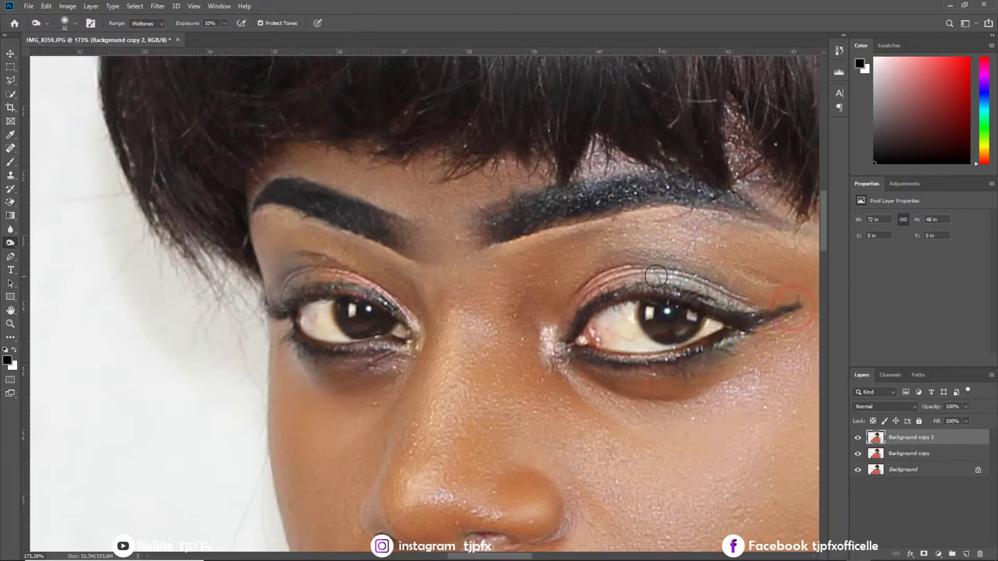
pyautogui.moveTo(655, 276); pyautogui.dragTo(691, 263)
pyautogui.click(731, 346)
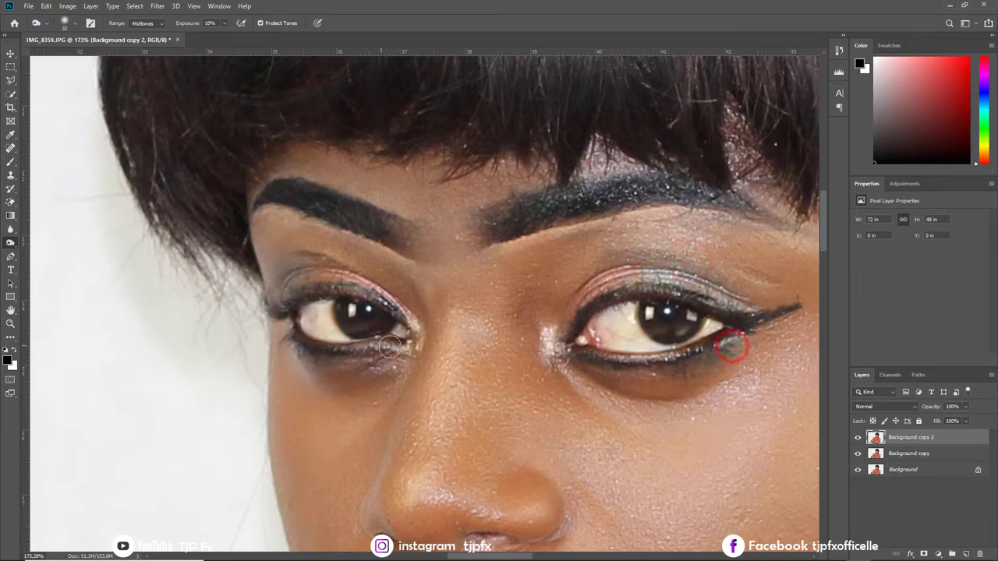
pyautogui.moveTo(383, 350); pyautogui.dragTo(397, 351)
pyautogui.click(387, 296)
pyautogui.moveTo(333, 262); pyautogui.dragTo(276, 277)
pyautogui.moveTo(481, 300); pyautogui.dragTo(435, 287)
pyautogui.rightClick(10, 243)
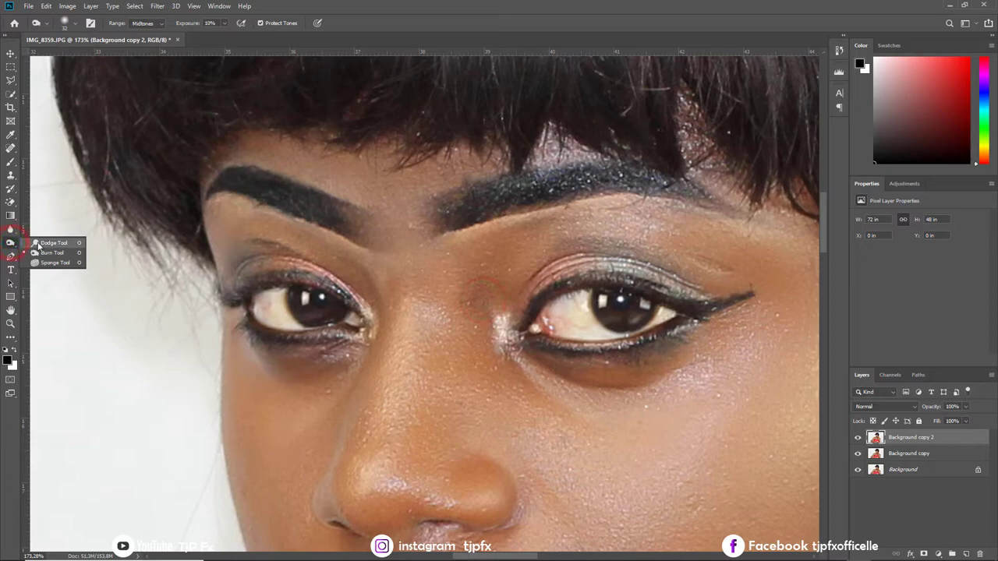
# With the Dodge tool, lighten the left upper lid, eye white and inner eye corners.
pyautogui.click(48, 243)
pyautogui.moveTo(352, 285)
pyautogui.mouseDown()
pyautogui.moveTo(257, 305)
pyautogui.moveTo(269, 304)
pyautogui.mouseUp()
pyautogui.moveTo(546, 326)
pyautogui.mouseDown()
pyautogui.moveTo(576, 316)
pyautogui.moveTo(663, 318)
pyautogui.mouseUp()
pyautogui.moveTo(352, 326); pyautogui.dragTo(320, 254)
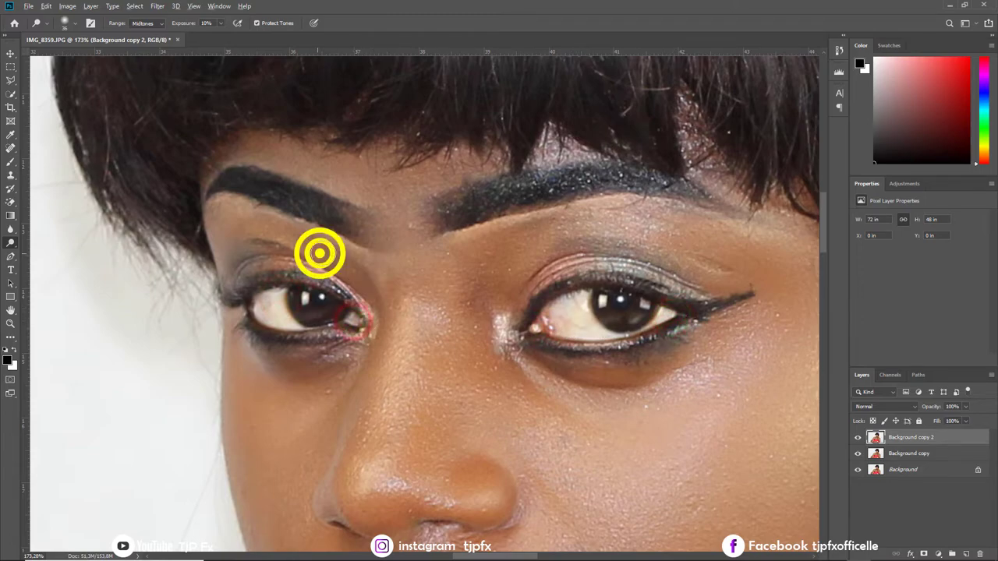
# Toggle Background copy 2 off and on to compare the toning before and after.
pyautogui.scroll(-3, 446, 356)
pyautogui.scroll(-3, 443, 364)
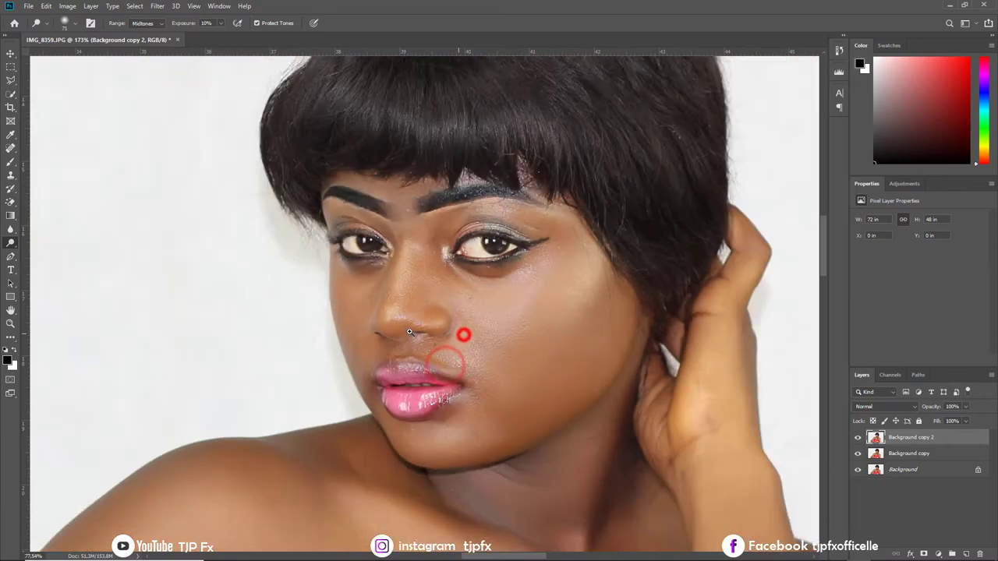
pyautogui.scroll(-2, 445, 360)
pyautogui.click(858, 439)
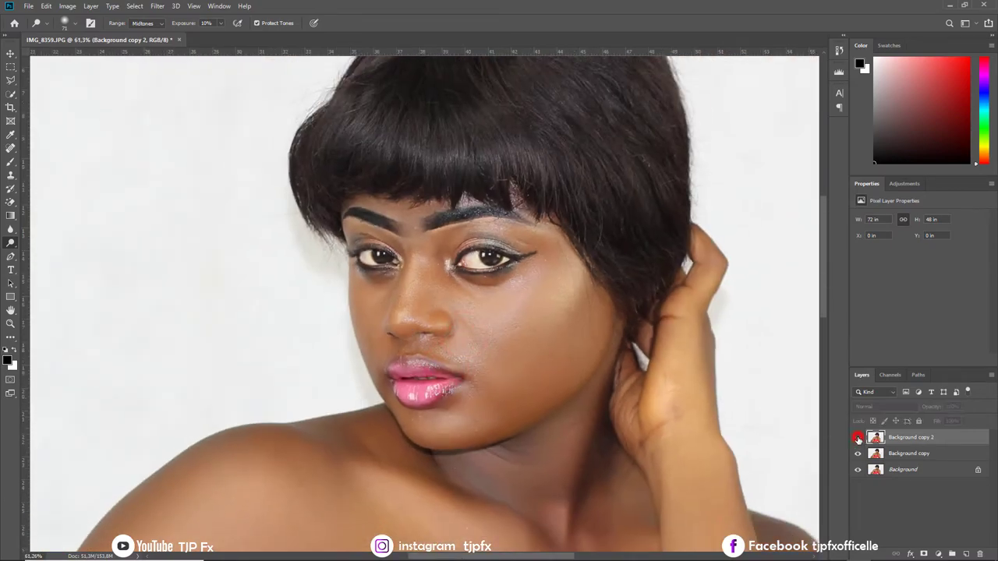
pyautogui.click(859, 439)
pyautogui.scroll(-1, 505, 355)
pyautogui.scroll(-2, 491, 350)
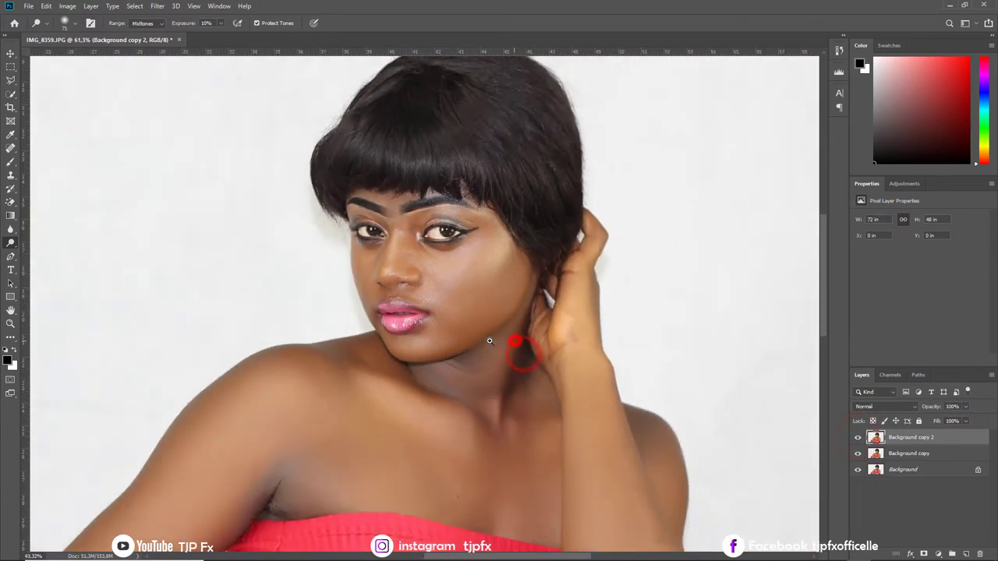
pyautogui.scroll(-1, 476, 344)
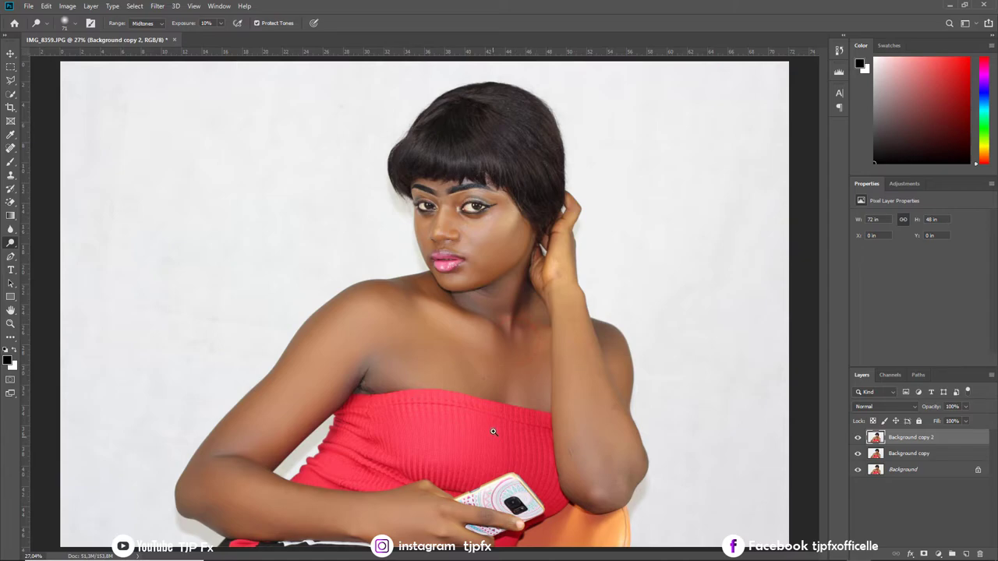
pyautogui.scroll(1, 492, 335)
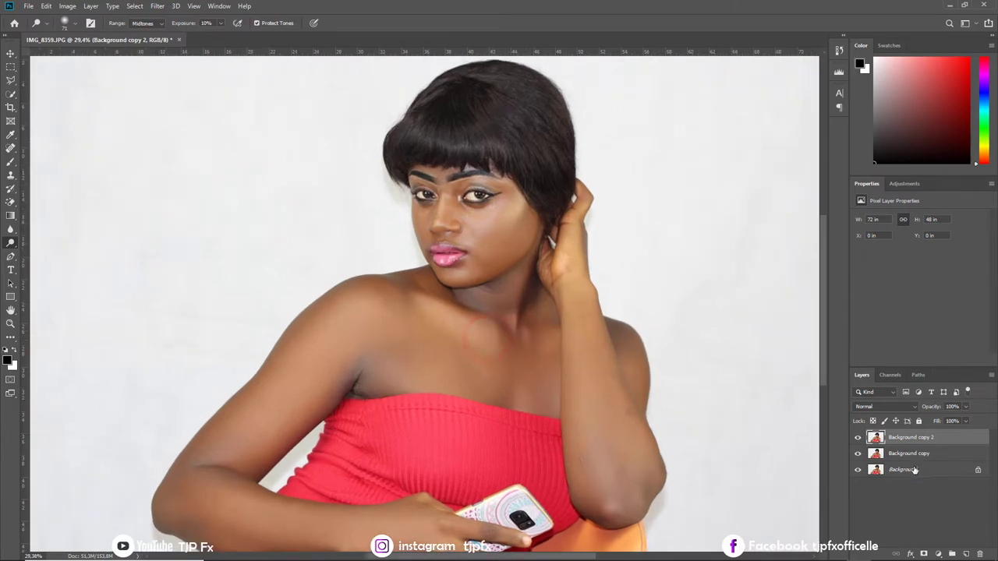
# Delete the Background copy layer and open the Camera Raw Filter on Background copy 2.
pyautogui.click(951, 455)
pyautogui.press('Delete')
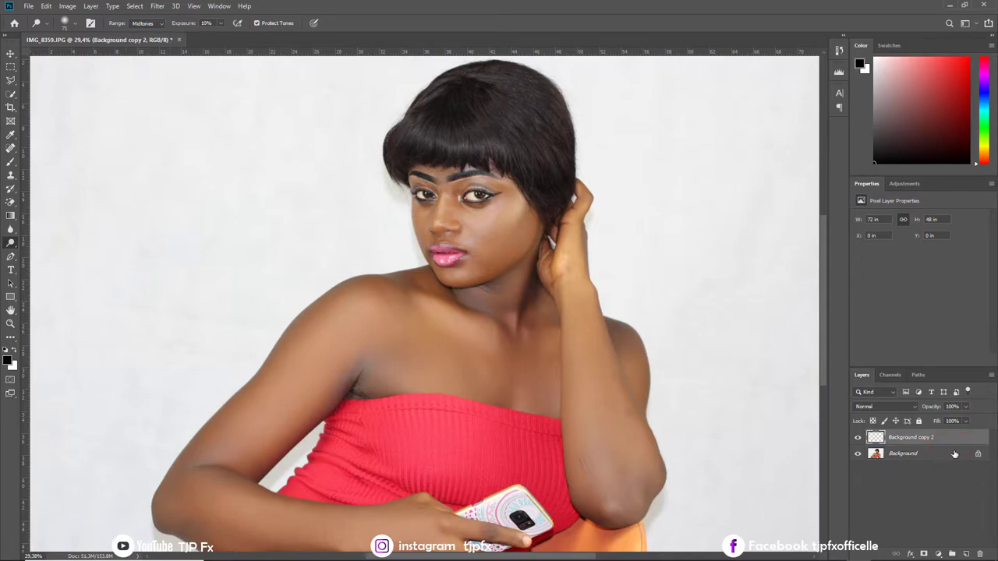
pyautogui.click(165, 9)
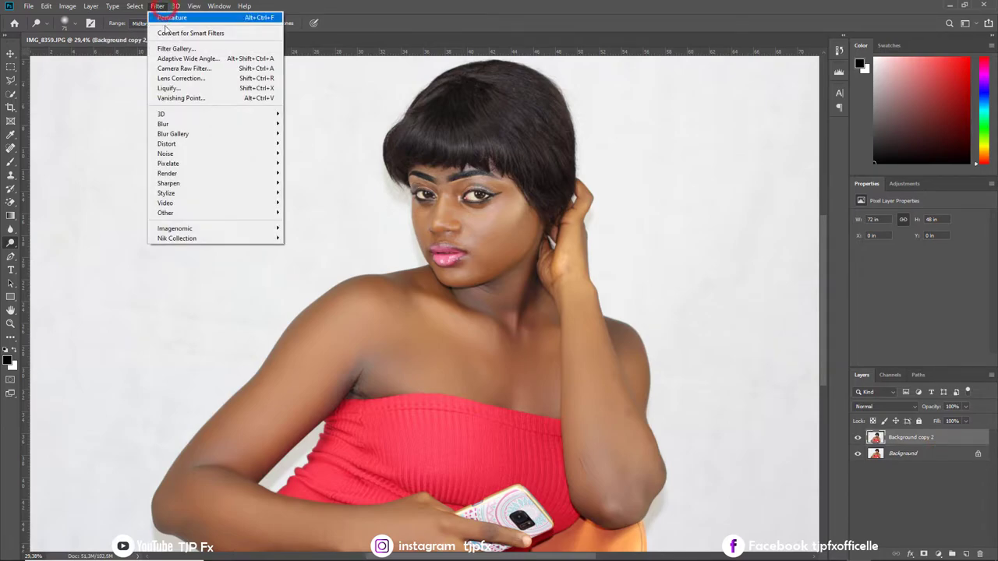
pyautogui.click(186, 68)
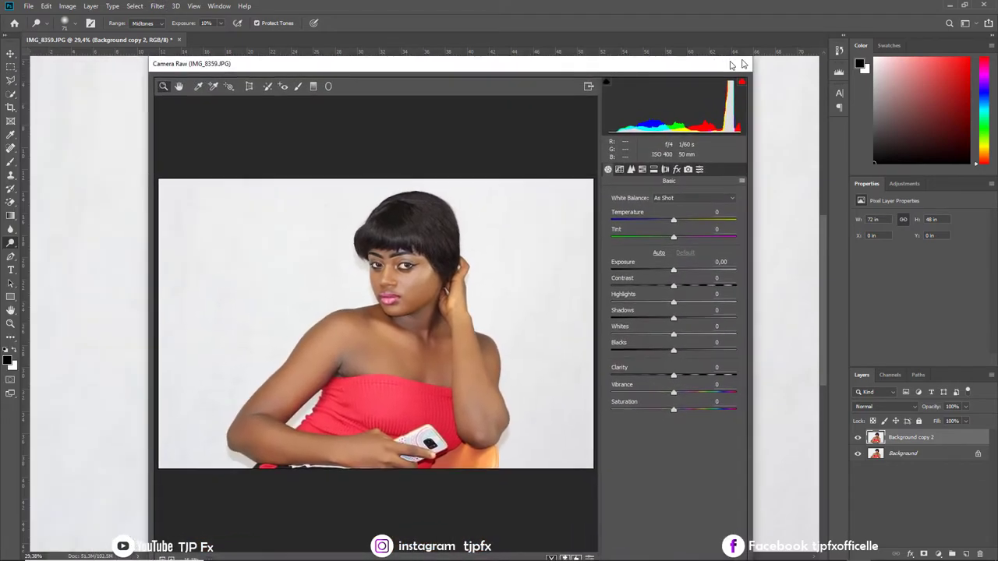
# Zoom the preview to 100% on the face and set Clarity +10, Blacks -4, Highlights -3, Whites -2.
pyautogui.hotkey('ctrl', '+')
pyautogui.hotkey('ctrl', '+')
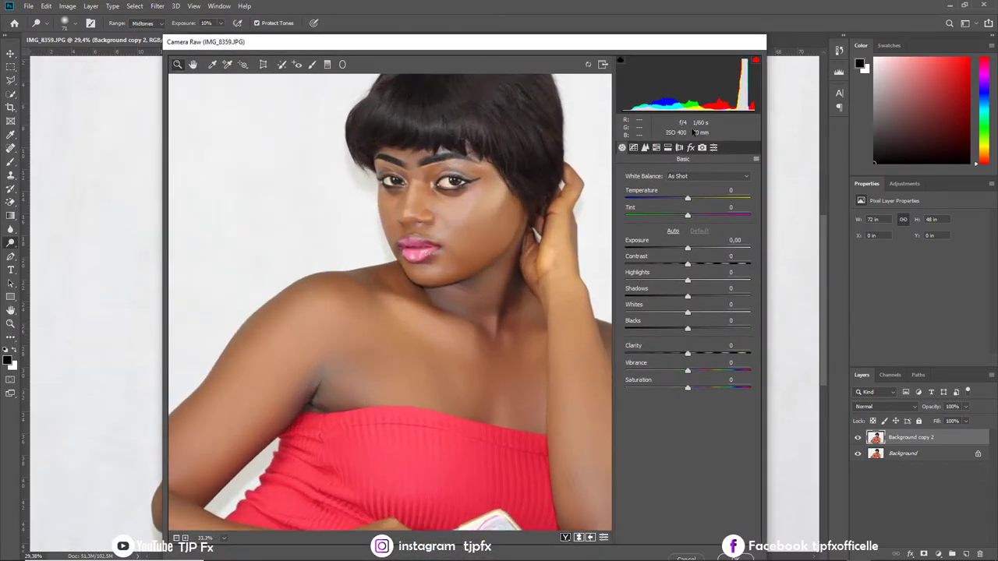
pyautogui.hotkey('ctrl', '+')
pyautogui.moveTo(550, 223); pyautogui.dragTo(496, 272)
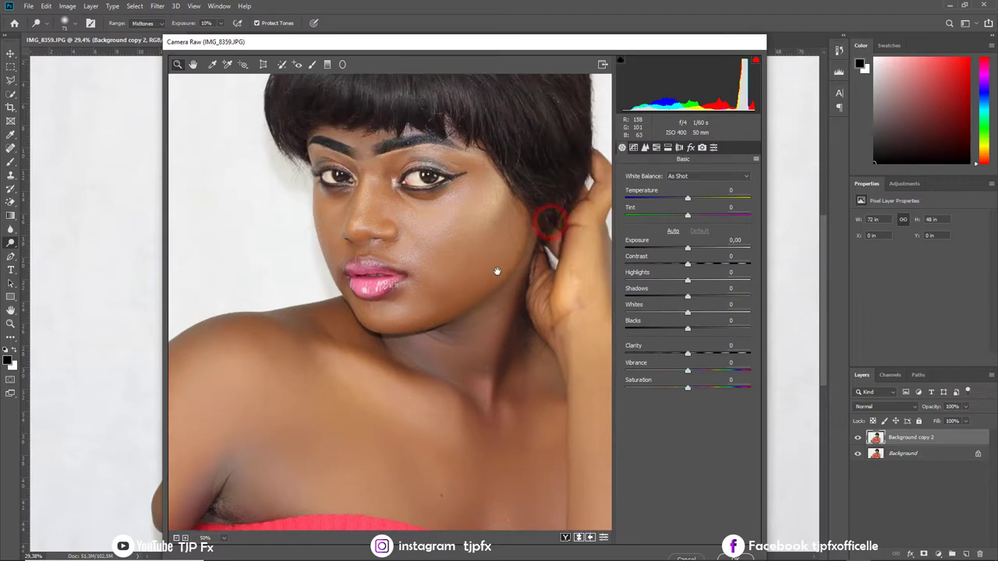
pyautogui.hotkey('ctrl', '+')
pyautogui.hotkey('ctrl', '+')
pyautogui.moveTo(513, 238); pyautogui.dragTo(477, 332)
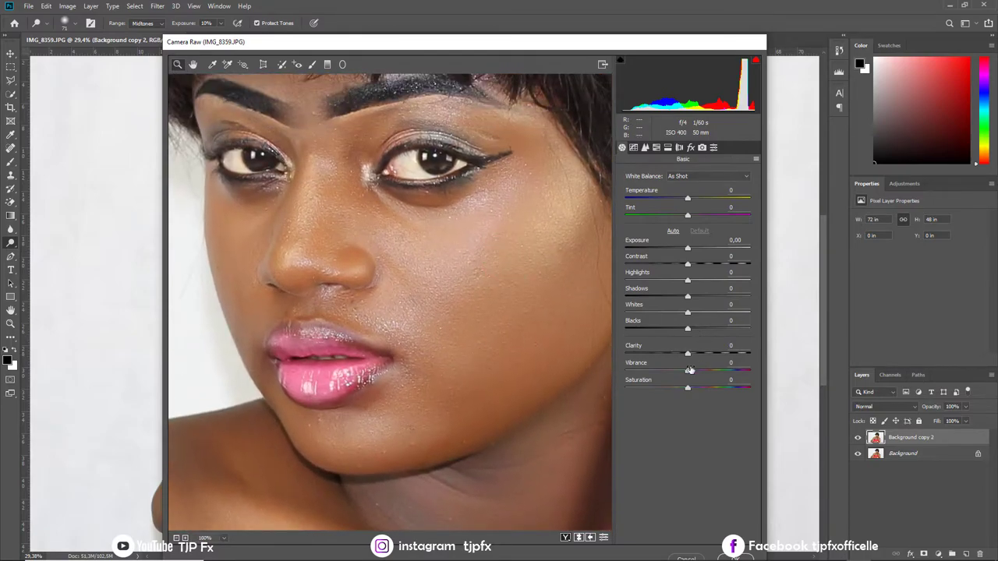
pyautogui.moveTo(689, 355); pyautogui.dragTo(692, 355)
pyautogui.moveTo(687, 330); pyautogui.dragTo(685, 329)
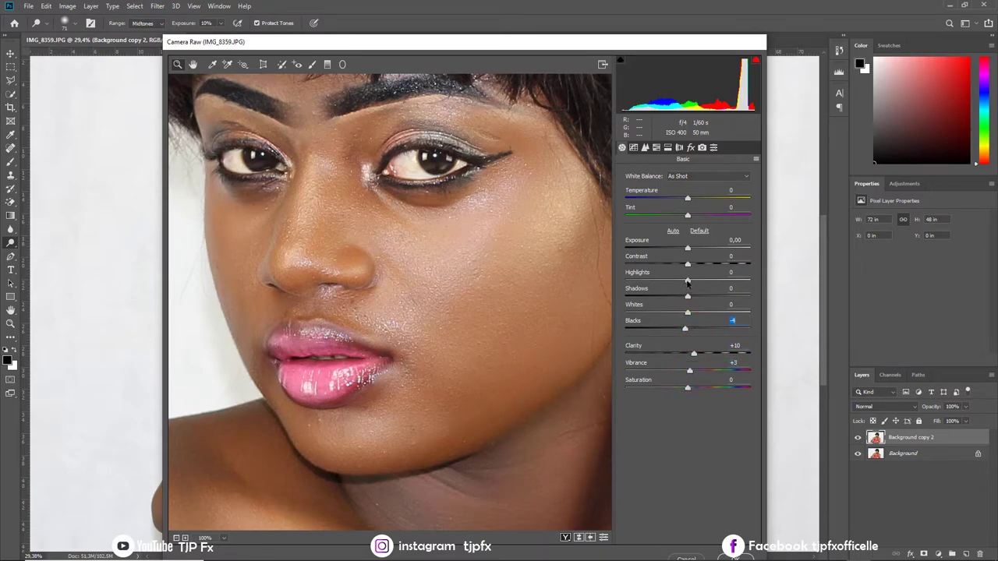
pyautogui.moveTo(687, 281); pyautogui.dragTo(685, 280)
pyautogui.moveTo(687, 314); pyautogui.dragTo(685, 313)
# Raise the Tone Curve Lights to +3 in Camera Raw.
pyautogui.click(633, 148)
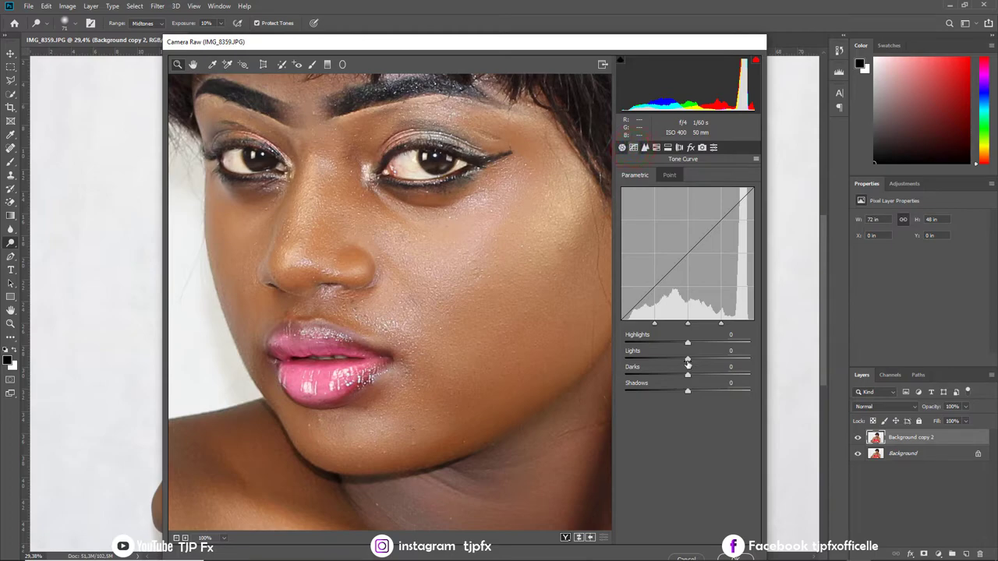
pyautogui.moveTo(687, 359); pyautogui.dragTo(690, 359)
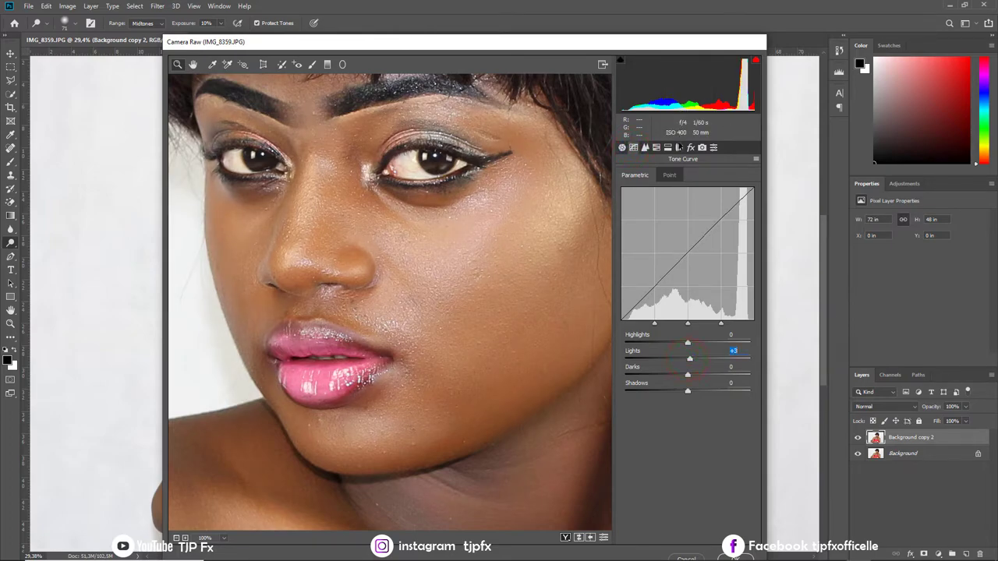
pyautogui.click(690, 148)
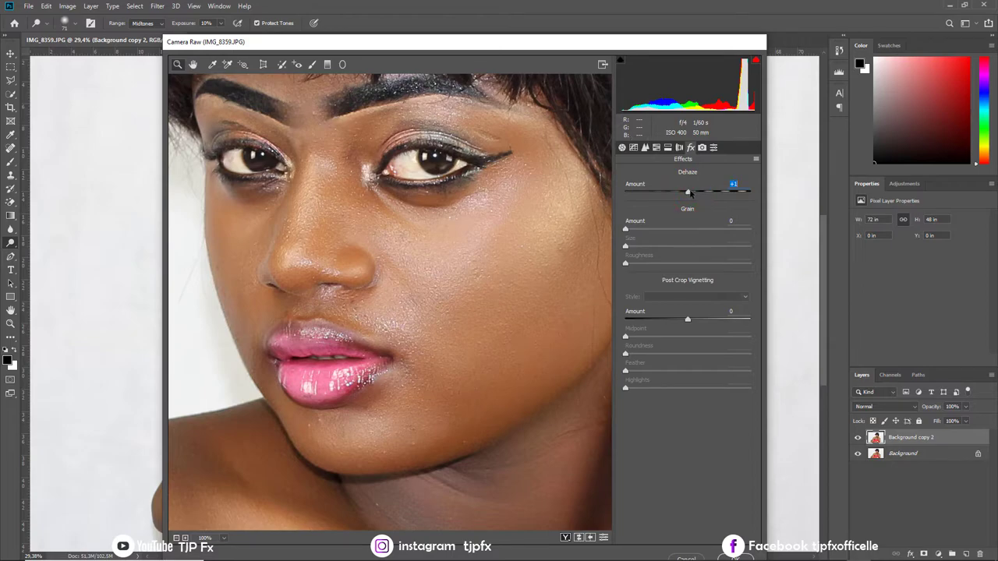
# Raise Basic Whites from -2 to +18, then zoom in to check the lips and skin.
pyautogui.click(622, 147)
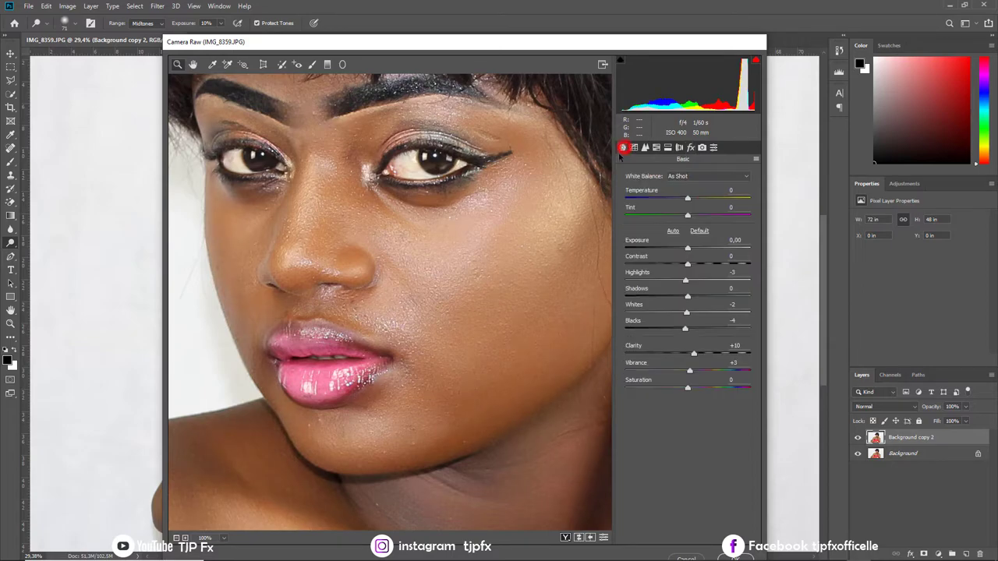
pyautogui.hotkey('ctrl', '-')
pyautogui.hotkey('ctrl', '-')
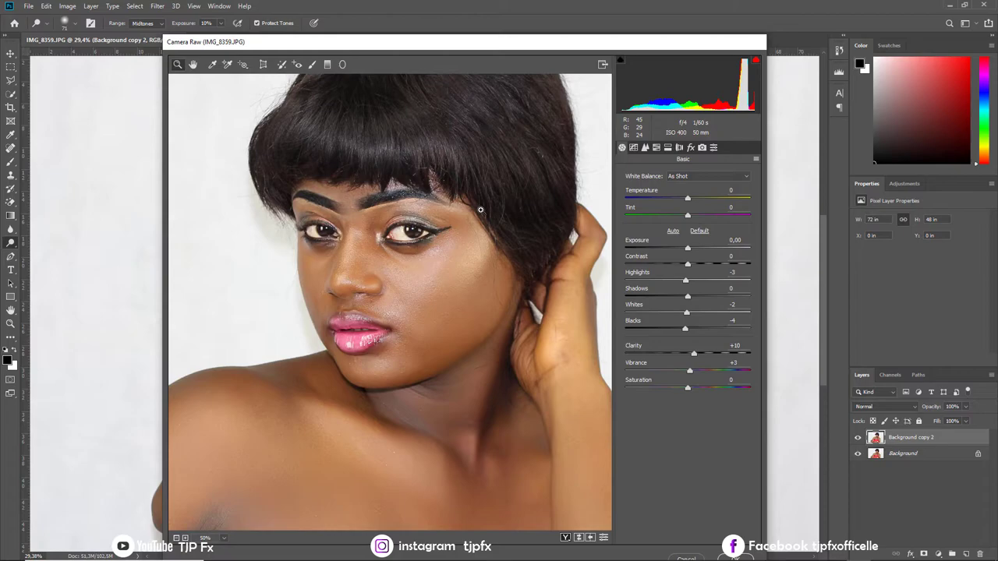
pyautogui.hotkey('ctrl', '-')
pyautogui.hotkey('ctrl', '-')
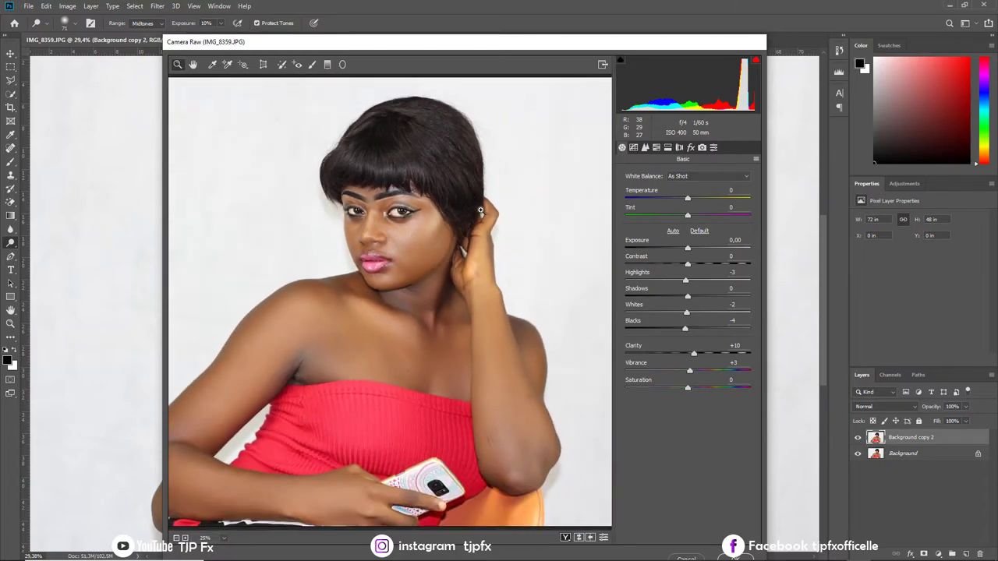
pyautogui.click(633, 147)
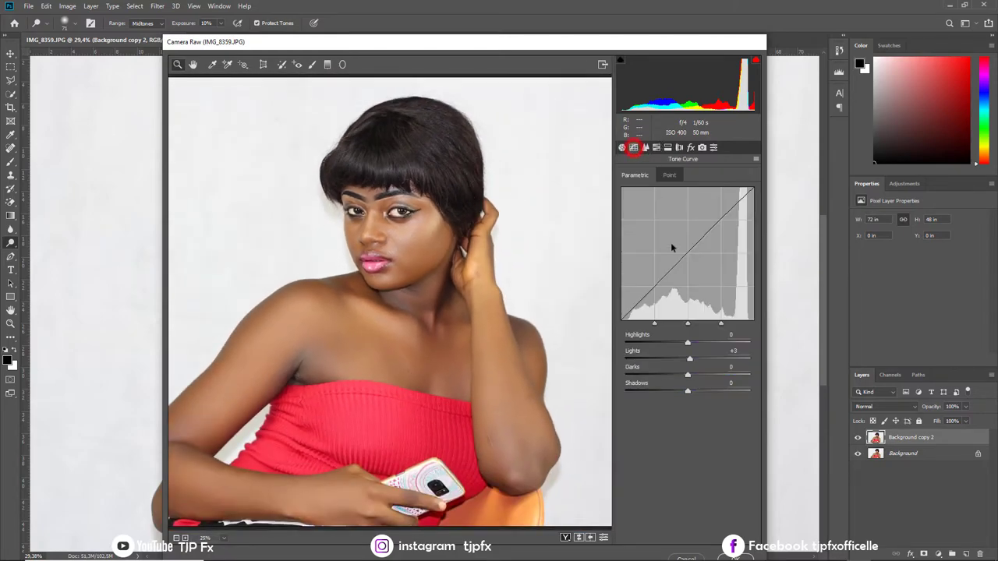
pyautogui.click(622, 147)
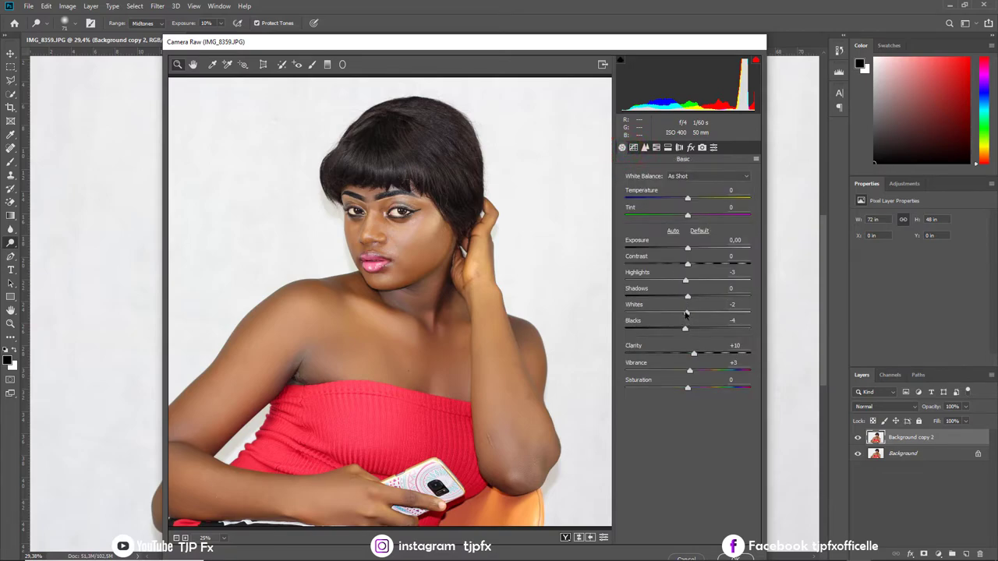
pyautogui.moveTo(686, 313)
pyautogui.mouseDown()
pyautogui.moveTo(718, 312)
pyautogui.moveTo(698, 317)
pyautogui.mouseUp()
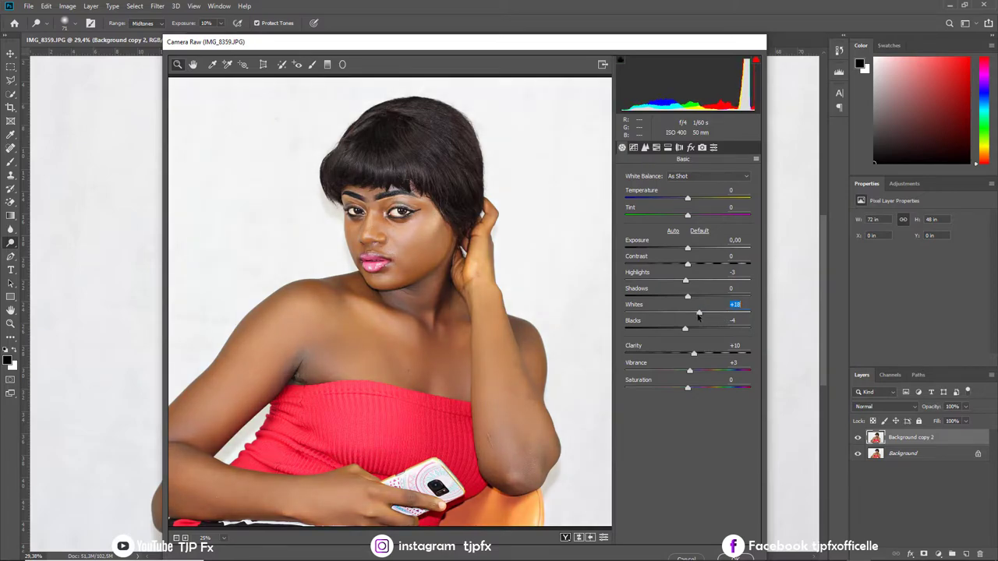
pyautogui.hotkey('ctrl', '+')
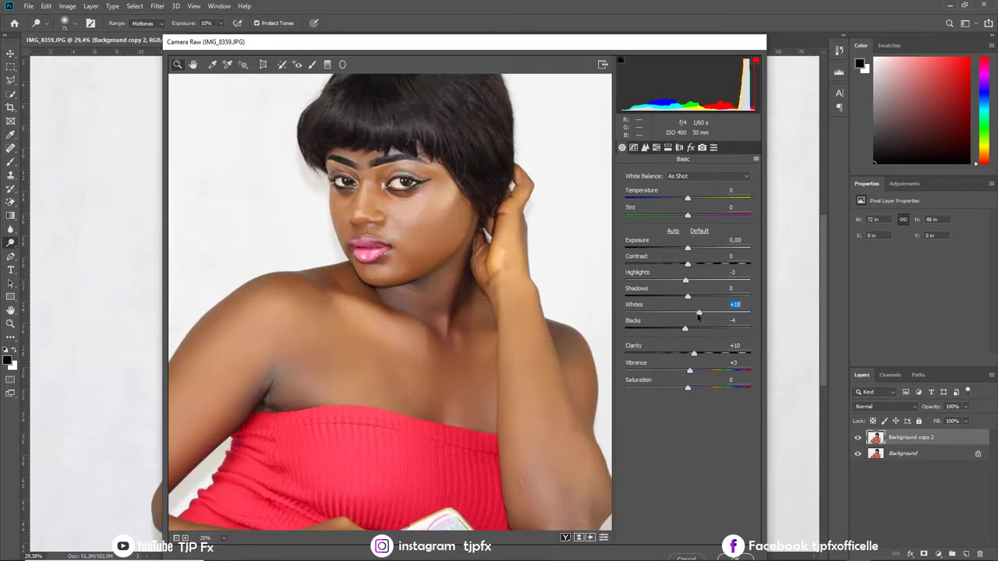
pyautogui.hotkey('ctrl', '+')
pyautogui.hotkey('ctrl', '+')
pyautogui.hotkey('ctrl', '+')
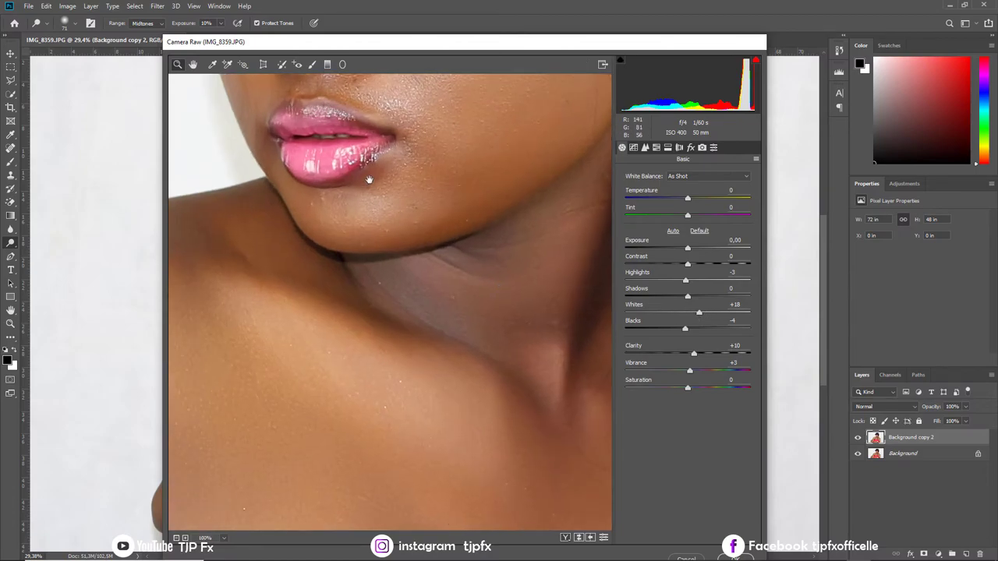
pyautogui.scroll(5, 369, 178)
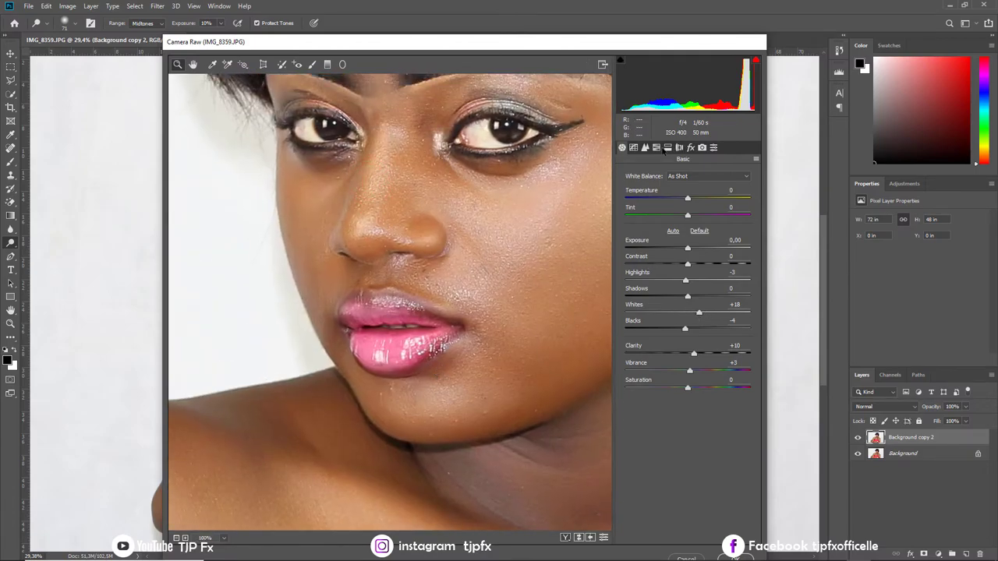
# Shift the Purples and Magentas hue sliders in Camera Raw's HSL panel.
pyautogui.click(665, 150)
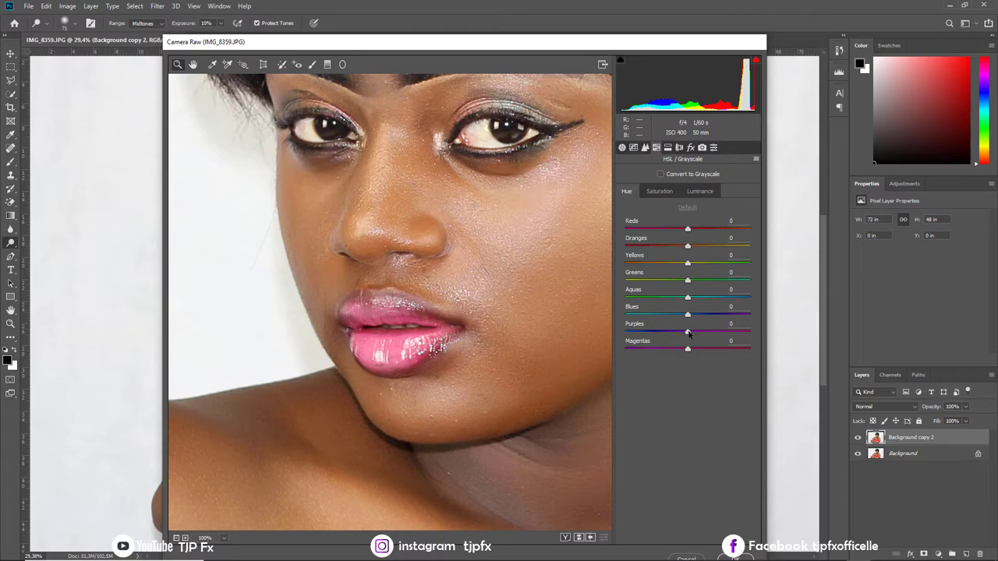
pyautogui.moveTo(688, 334)
pyautogui.mouseDown()
pyautogui.moveTo(642, 333)
pyautogui.moveTo(669, 333)
pyautogui.mouseUp()
pyautogui.moveTo(687, 348); pyautogui.dragTo(723, 353)
pyautogui.moveTo(731, 351); pyautogui.dragTo(713, 350)
pyautogui.moveTo(629, 353)
pyautogui.mouseDown()
pyautogui.moveTo(723, 350)
pyautogui.moveTo(678, 353)
pyautogui.mouseUp()
# Set Saturation Magentas +31 and Purples +20, with Luminance Oranges +2.
pyautogui.click(659, 191)
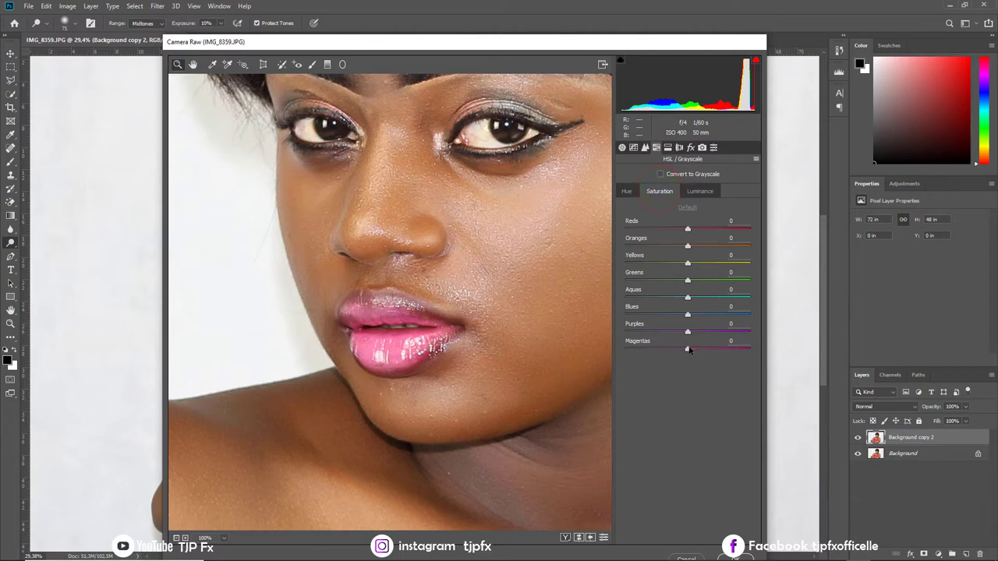
pyautogui.moveTo(688, 350)
pyautogui.mouseDown()
pyautogui.moveTo(704, 350)
pyautogui.moveTo(703, 334)
pyautogui.mouseUp()
pyautogui.click(703, 193)
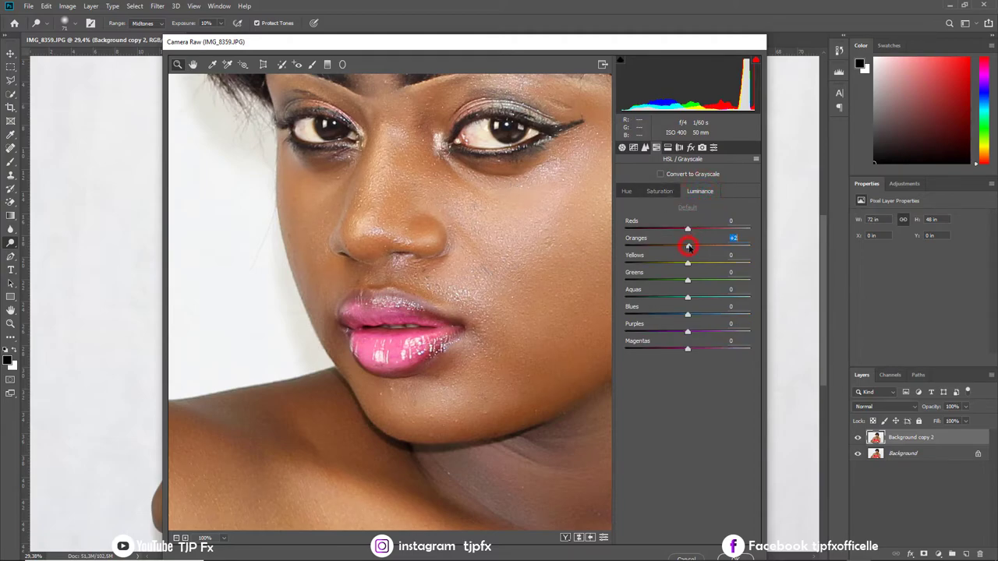
pyautogui.click(660, 191)
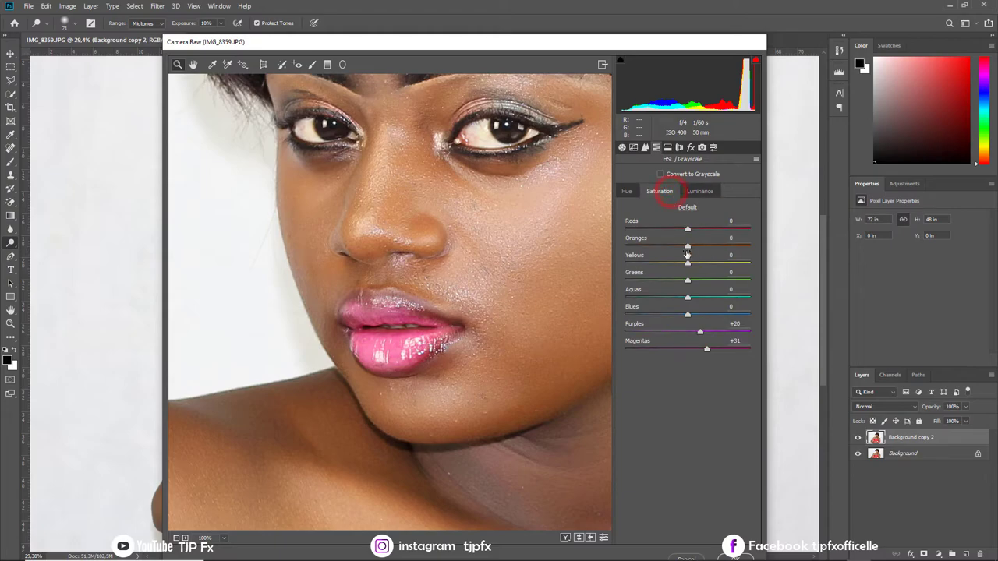
pyautogui.click(688, 246)
pyautogui.hotkey('ctrl', '-')
pyautogui.click(645, 147)
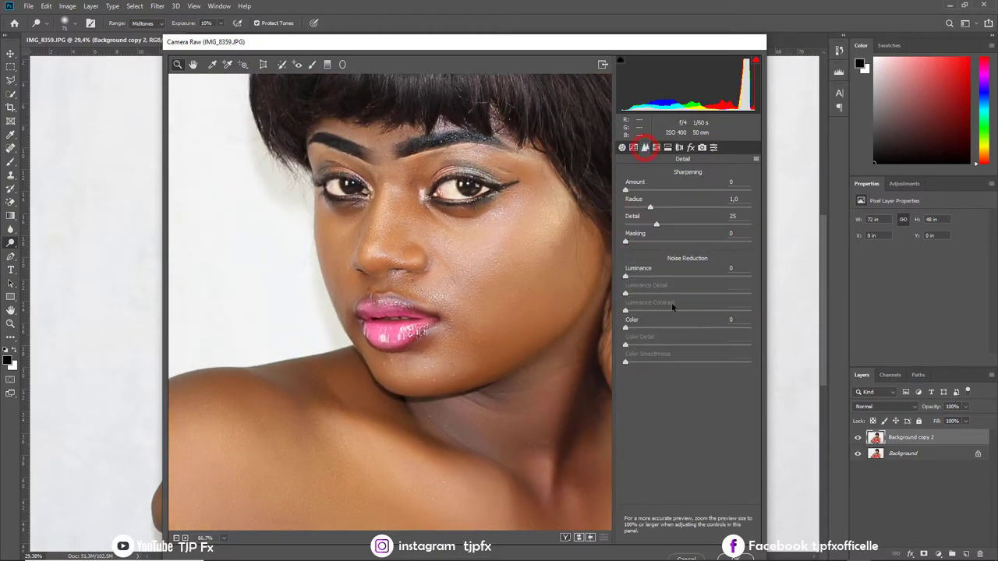
# Add luminance noise reduction, set Sharpening Masking to 85, and add some sharpening.
pyautogui.click(627, 278)
pyautogui.moveTo(637, 282); pyautogui.dragTo(642, 277)
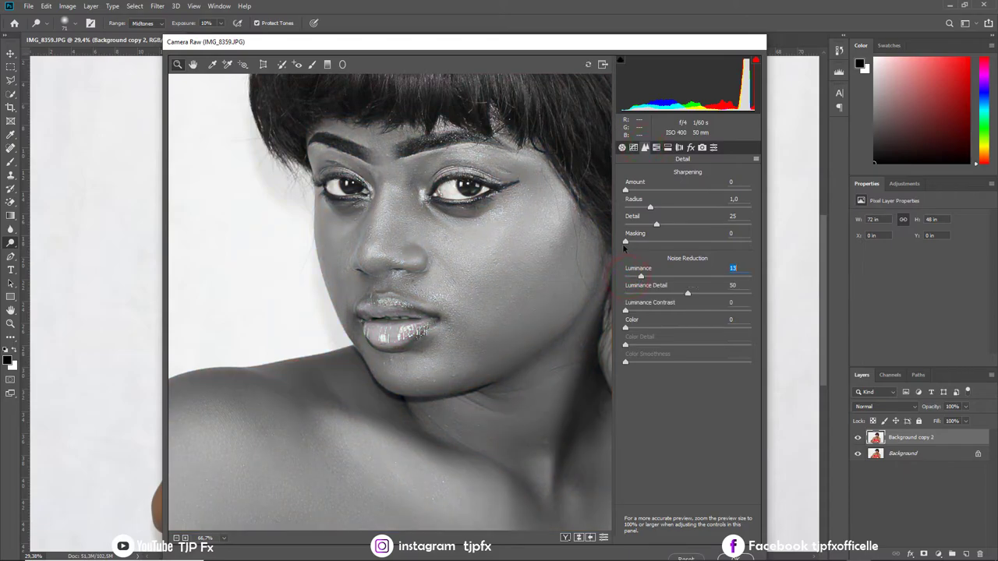
pyautogui.moveTo(625, 242); pyautogui.dragTo(732, 241)
pyautogui.moveTo(626, 191); pyautogui.dragTo(642, 190)
# Inspect the face and settle on Luminance noise reduction 10 and Sharpening Amount 2.
pyautogui.click(396, 320)
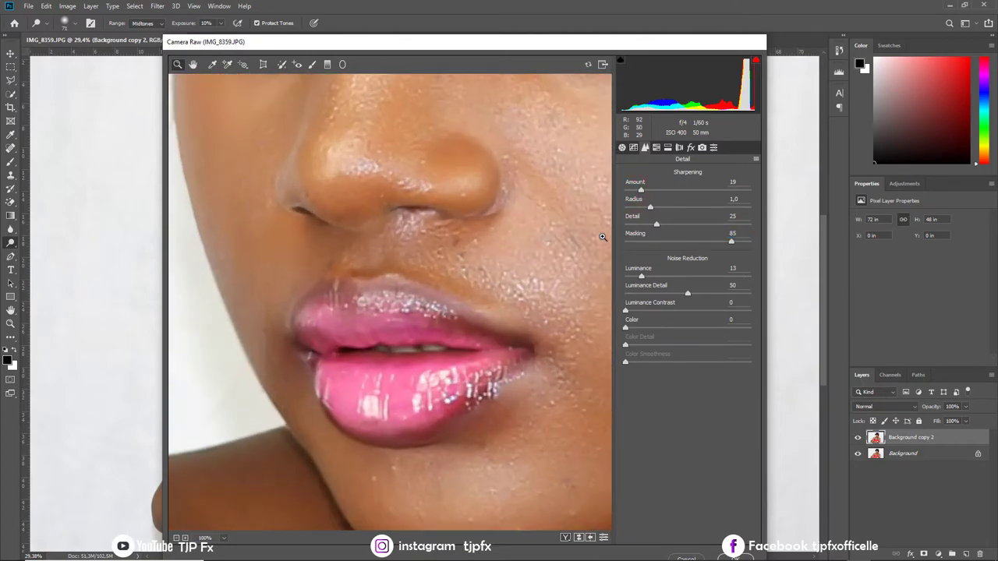
pyautogui.keyDown('alt'); pyautogui.click(512, 275); pyautogui.keyUp('alt')
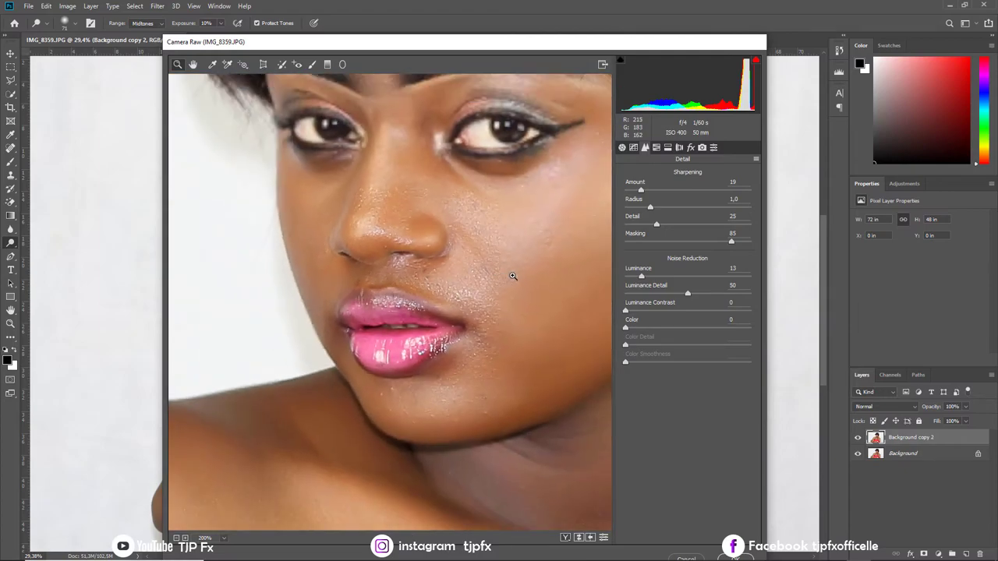
pyautogui.click(512, 275)
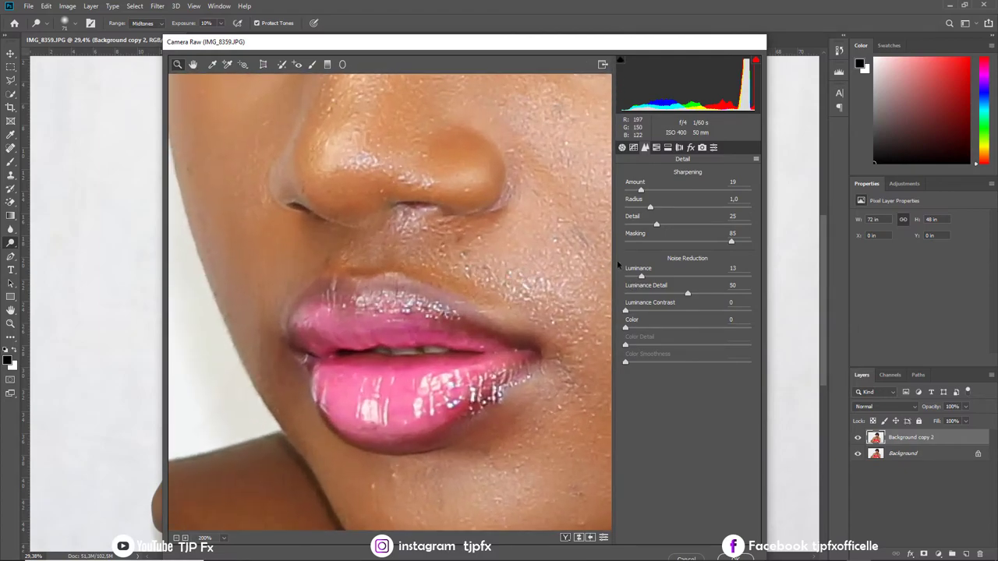
pyautogui.moveTo(641, 276); pyautogui.dragTo(670, 276)
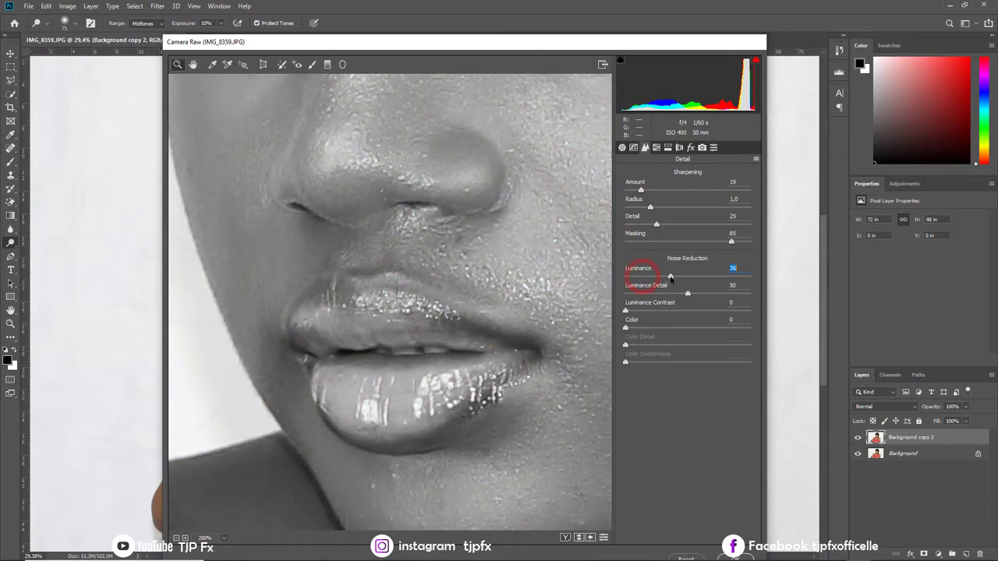
pyautogui.hotkey('ctrl', '-')
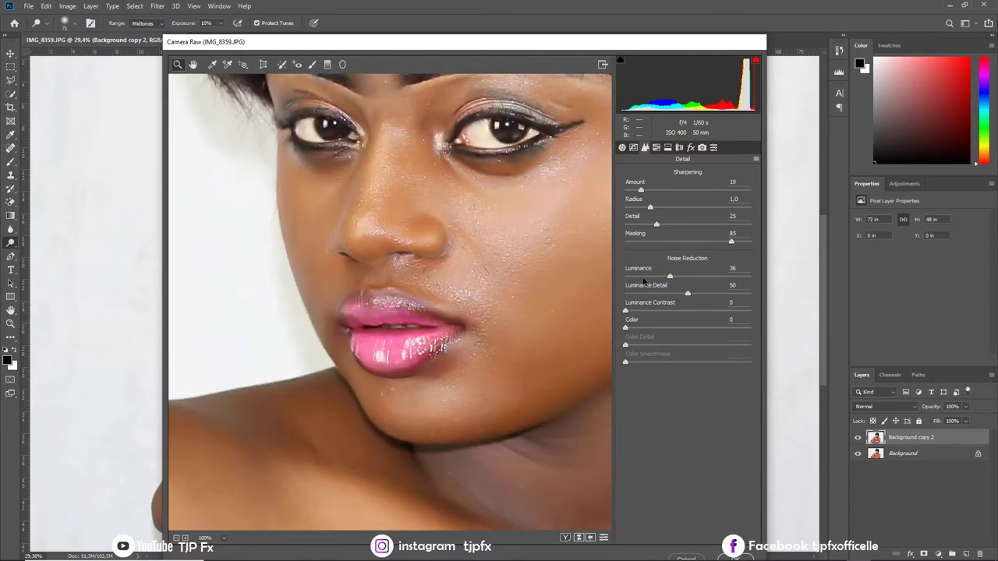
pyautogui.click(644, 275)
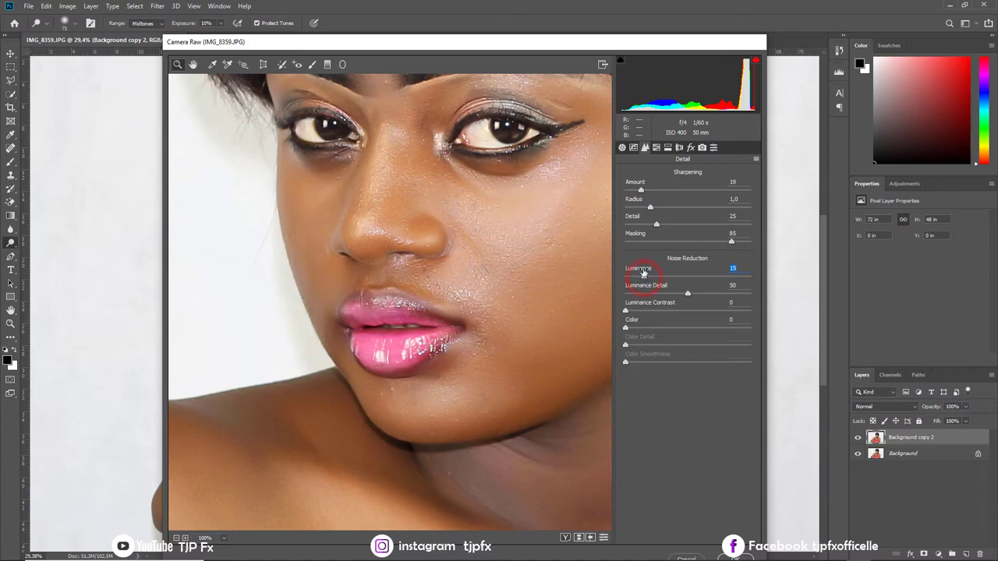
pyautogui.click(631, 190)
pyautogui.moveTo(644, 276); pyautogui.dragTo(637, 276)
# Apply the Camera Raw grading to Background copy 2 and zoom into the face.
pyautogui.click(622, 148)
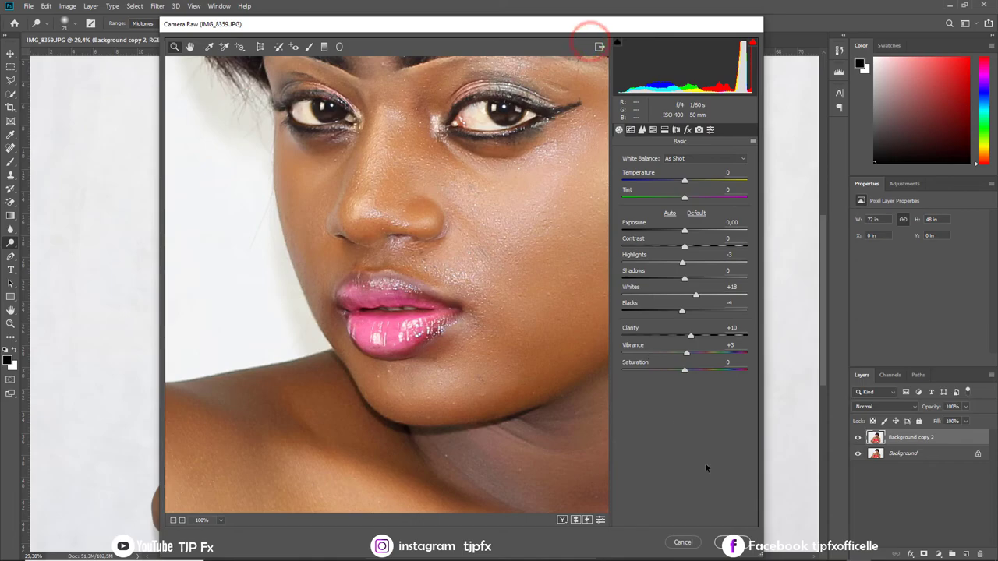
pyautogui.click(741, 542)
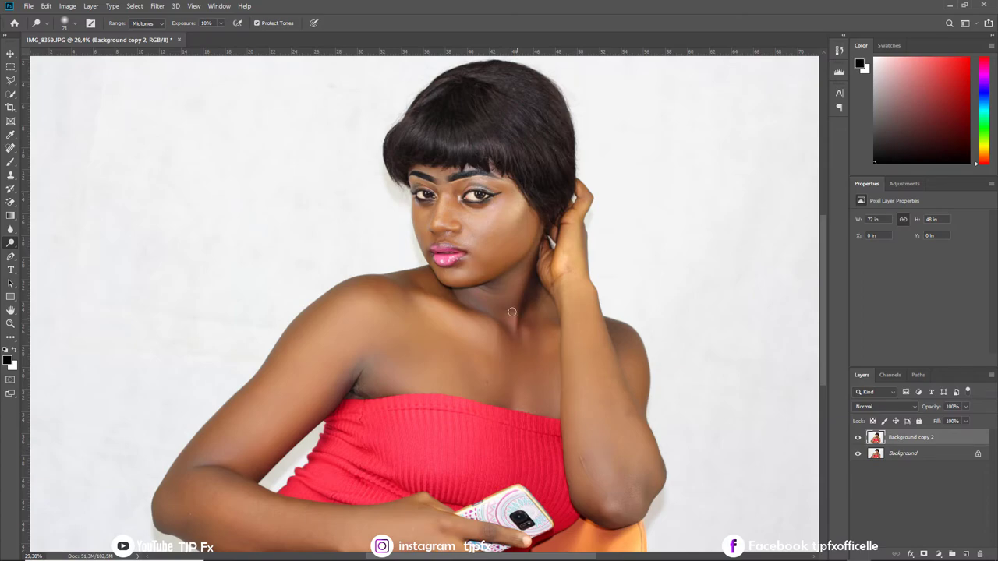
pyautogui.click(477, 215)
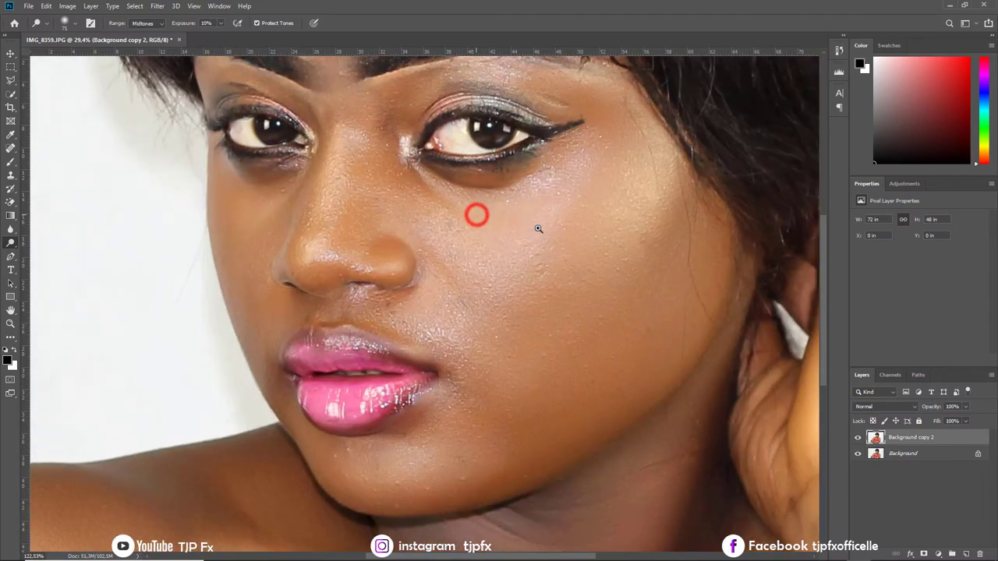
pyautogui.click(529, 252)
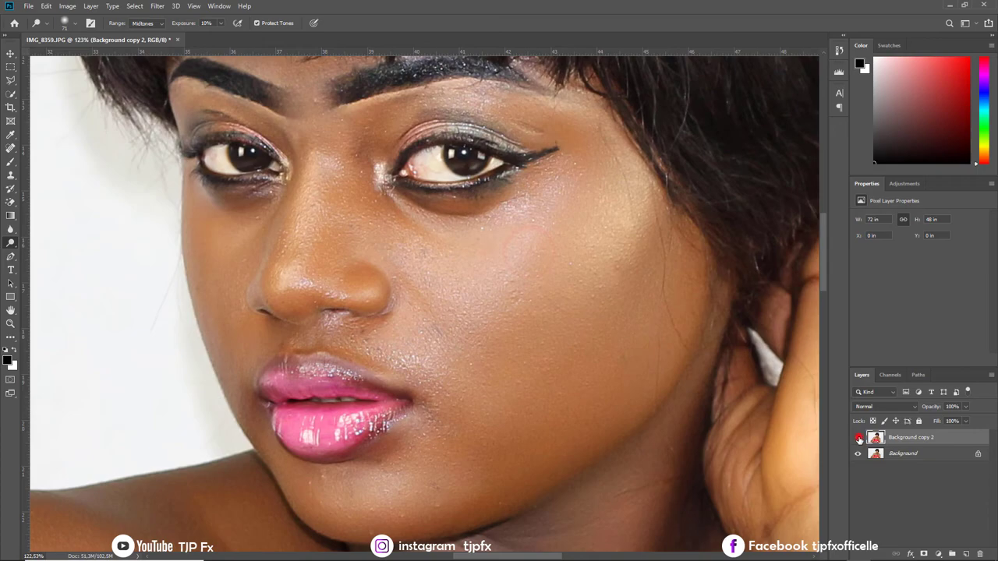
# Toggle Background copy 2's visibility twice to compare it against the original.
pyautogui.click(858, 439)
pyautogui.click(858, 439)
pyautogui.click(859, 439)
pyautogui.click(858, 439)
# Apply Unsharp Mask at its default settings, then zoom out to the whole portrait.
pyautogui.click(157, 6)
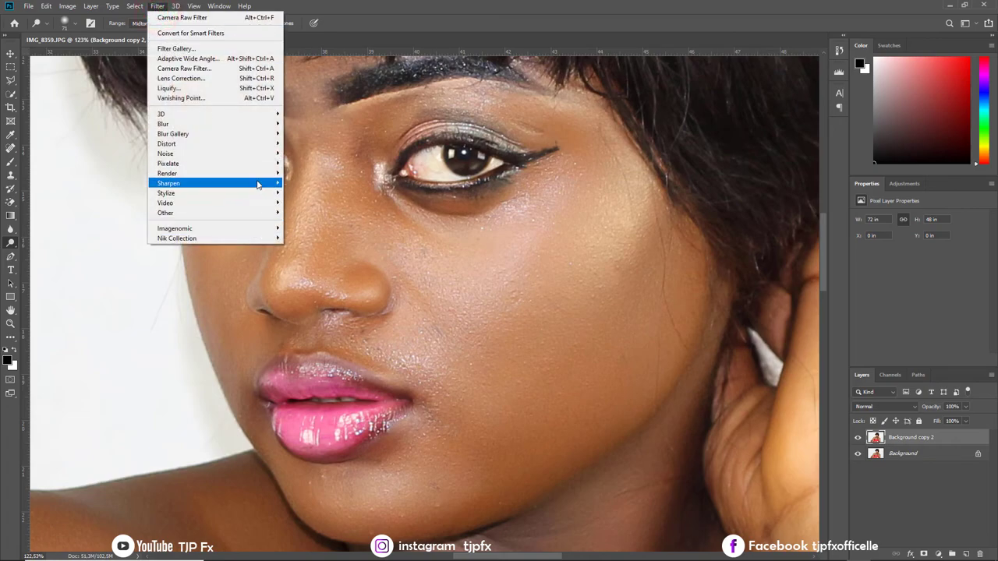
pyautogui.moveTo(207, 183)
pyautogui.click(315, 232)
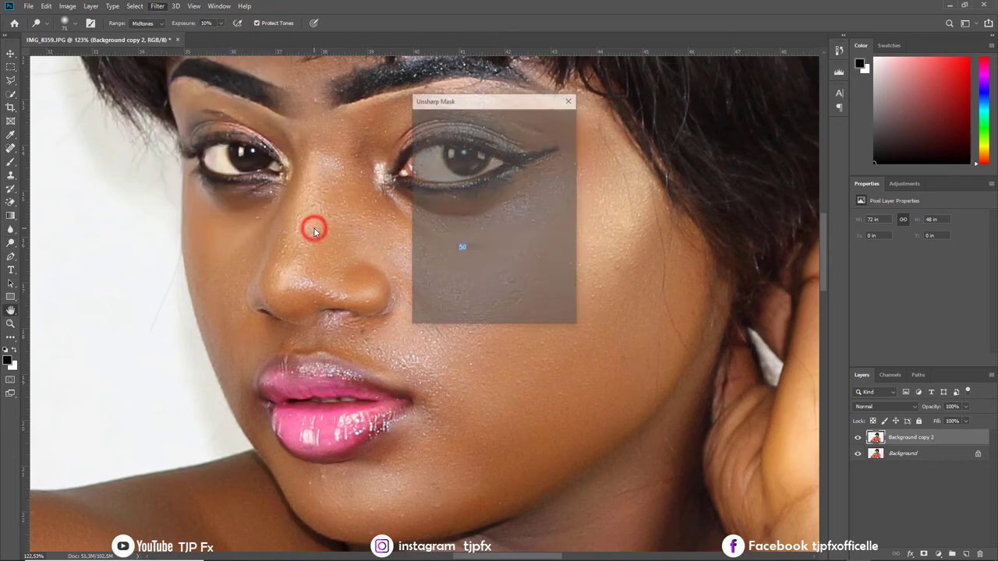
pyautogui.press('Return')
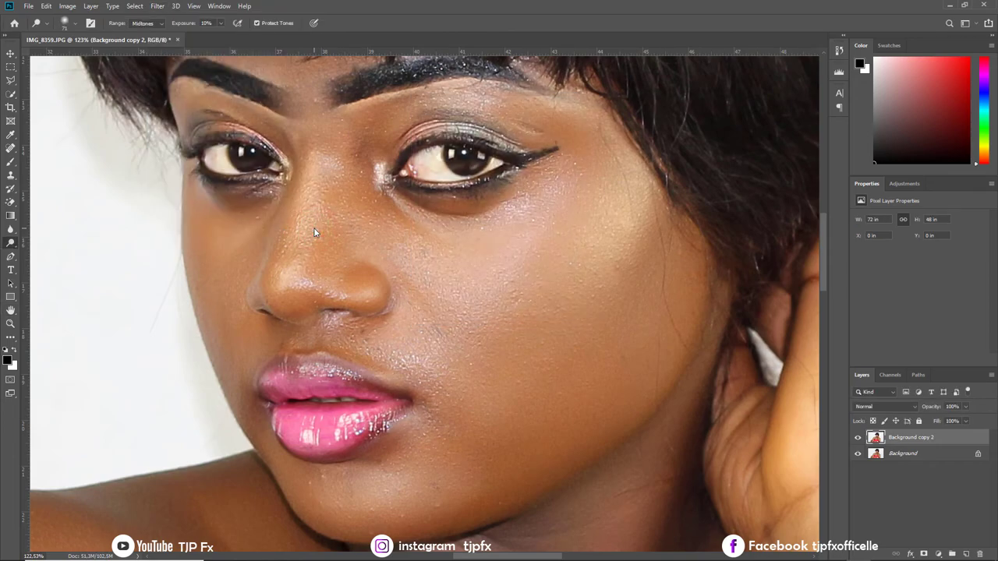
pyautogui.hotkey('ctrl', '-')
pyautogui.hotkey('ctrl', '-')
pyautogui.hotkey('ctrl', '-')
pyautogui.hotkey('ctrl', '-')
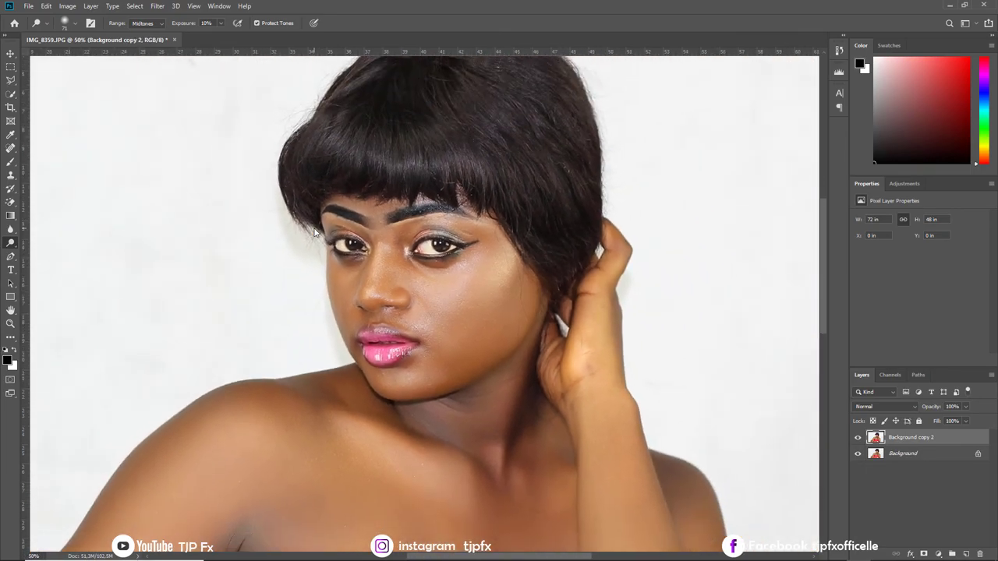
pyautogui.hotkey('ctrl', '-')
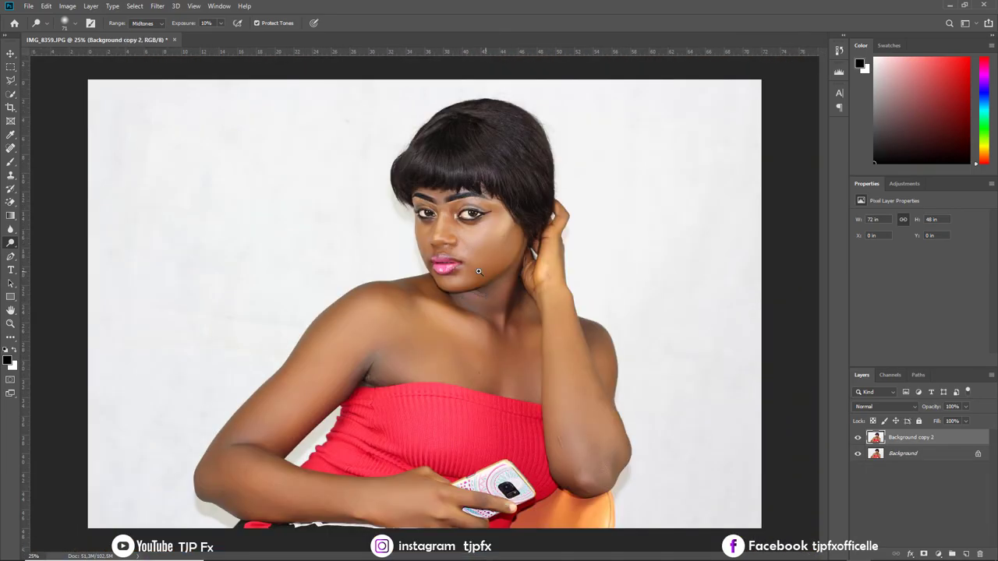